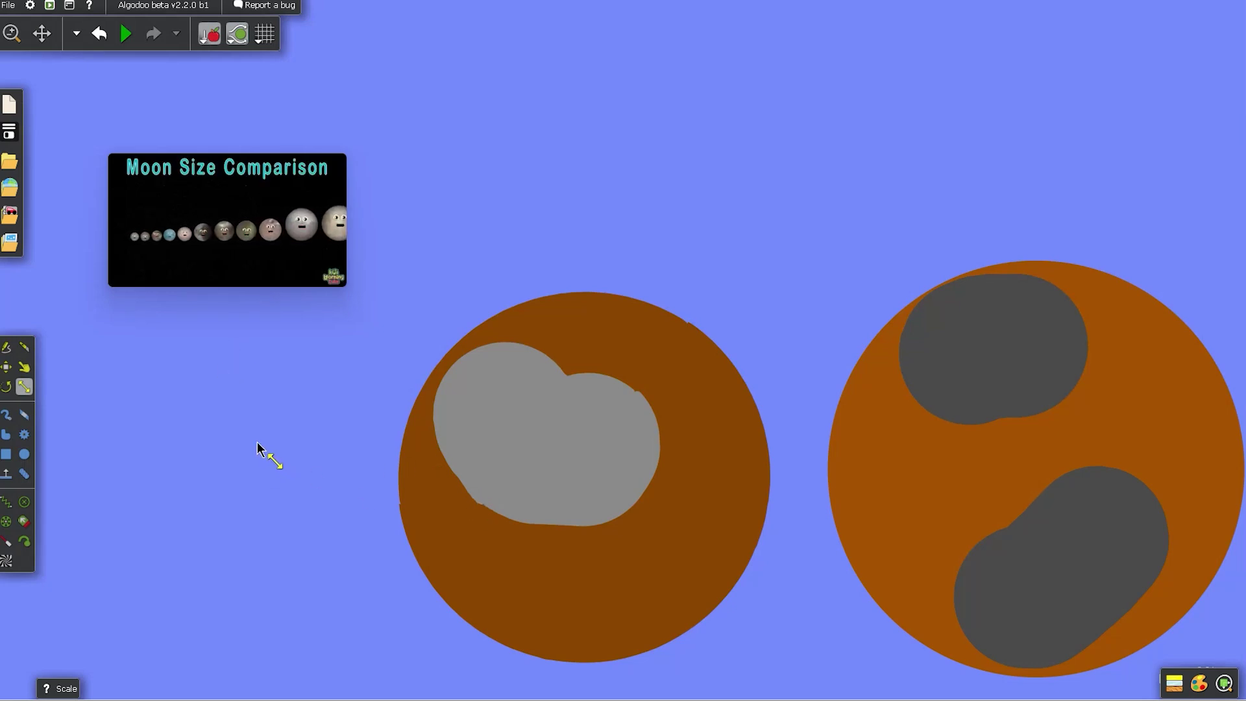
Step: Move the light gray rectangle slightly higher above the row of moons
scroll(260, 448, down, 6)
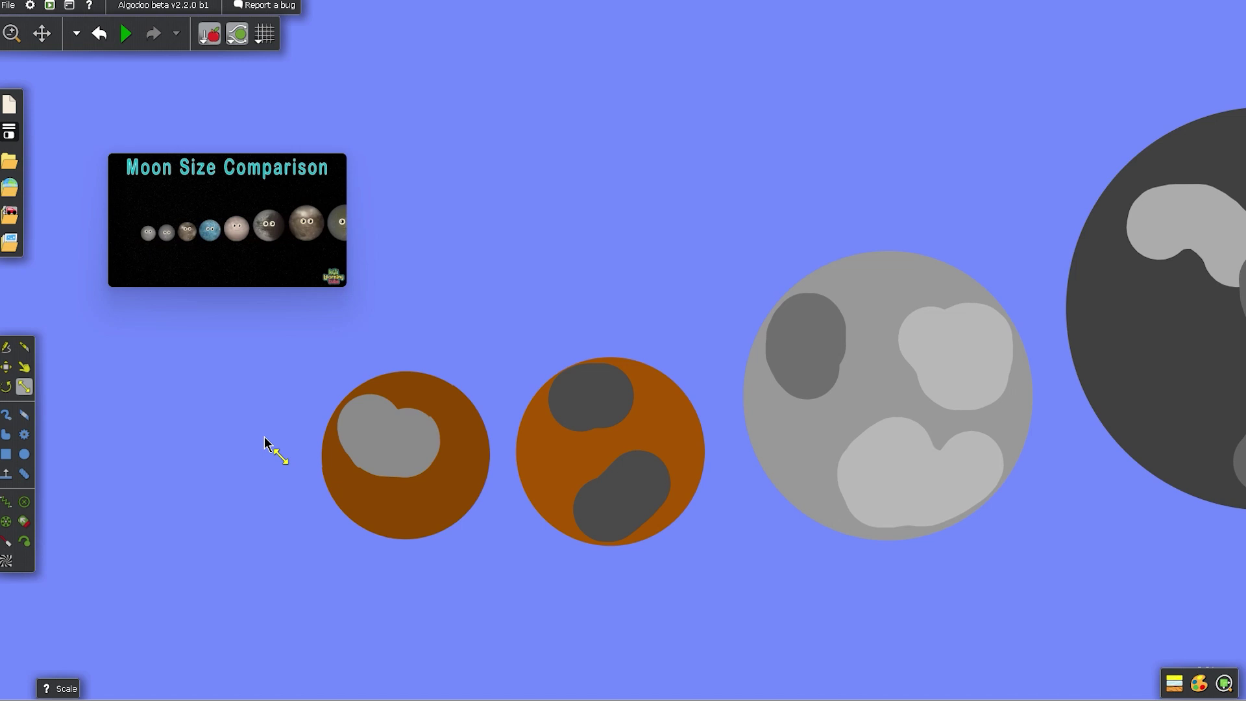
scroll(295, 441, down, 4)
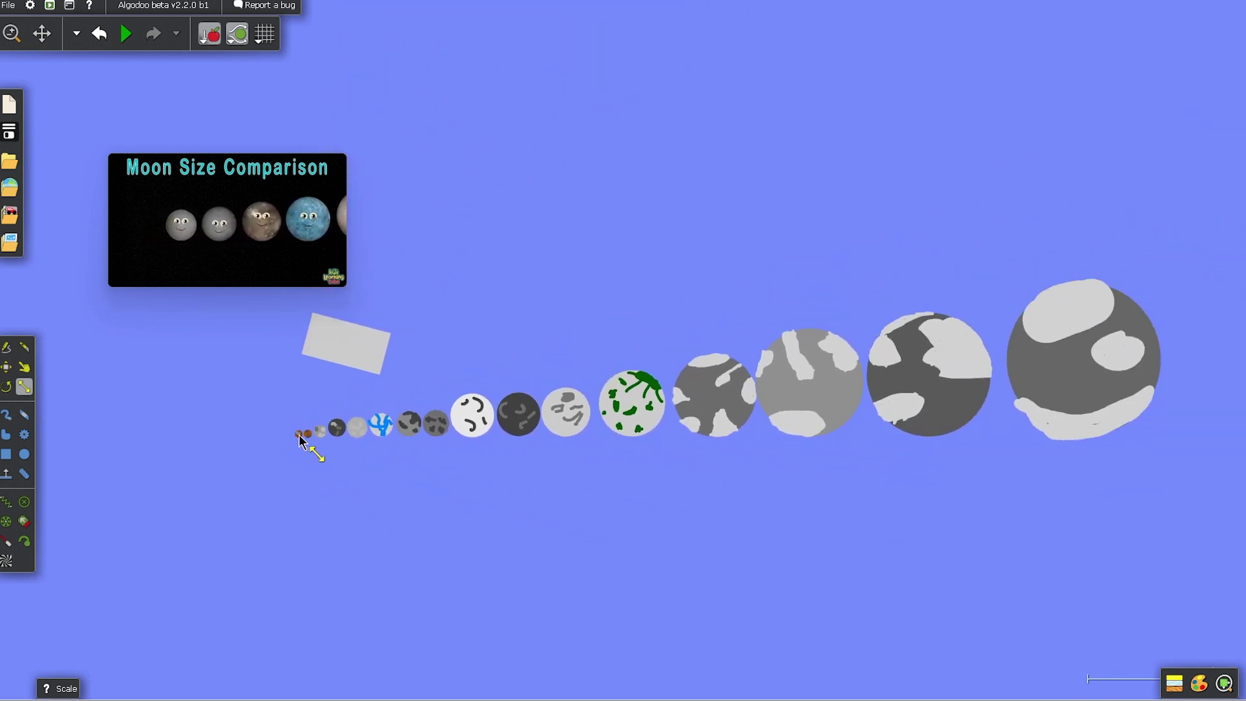
scroll(300, 437, up, 3)
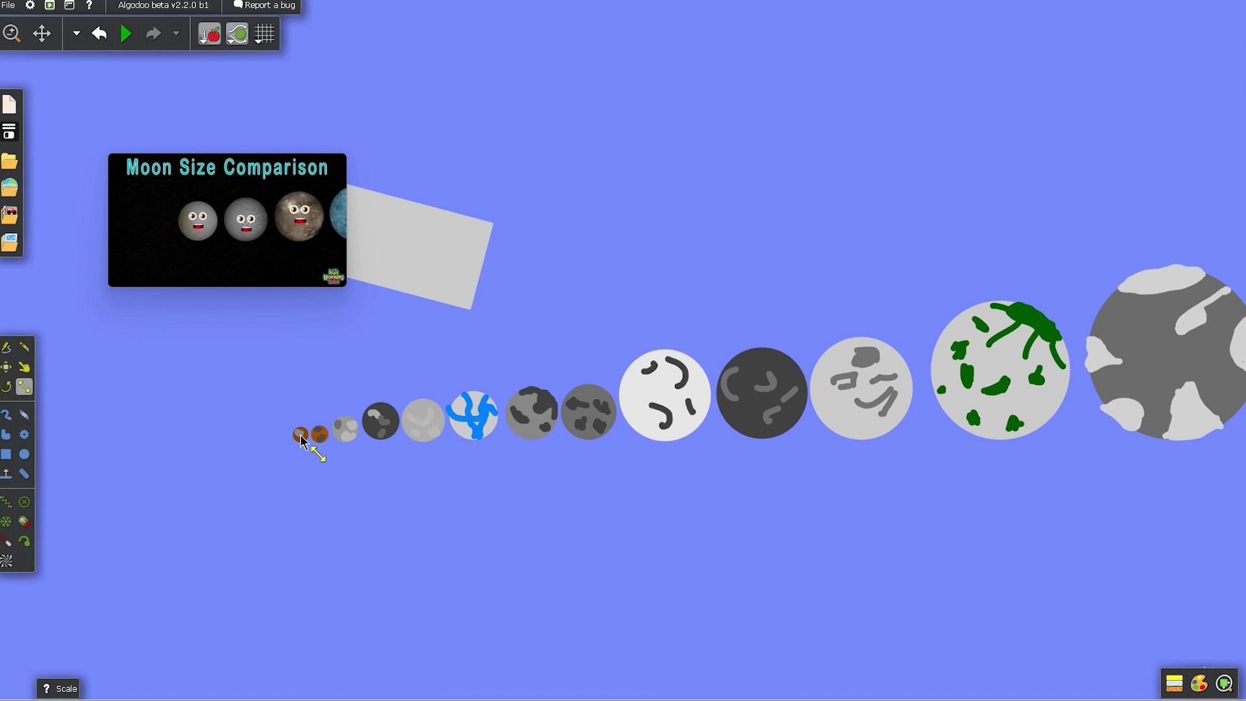
scroll(301, 436, down, 5)
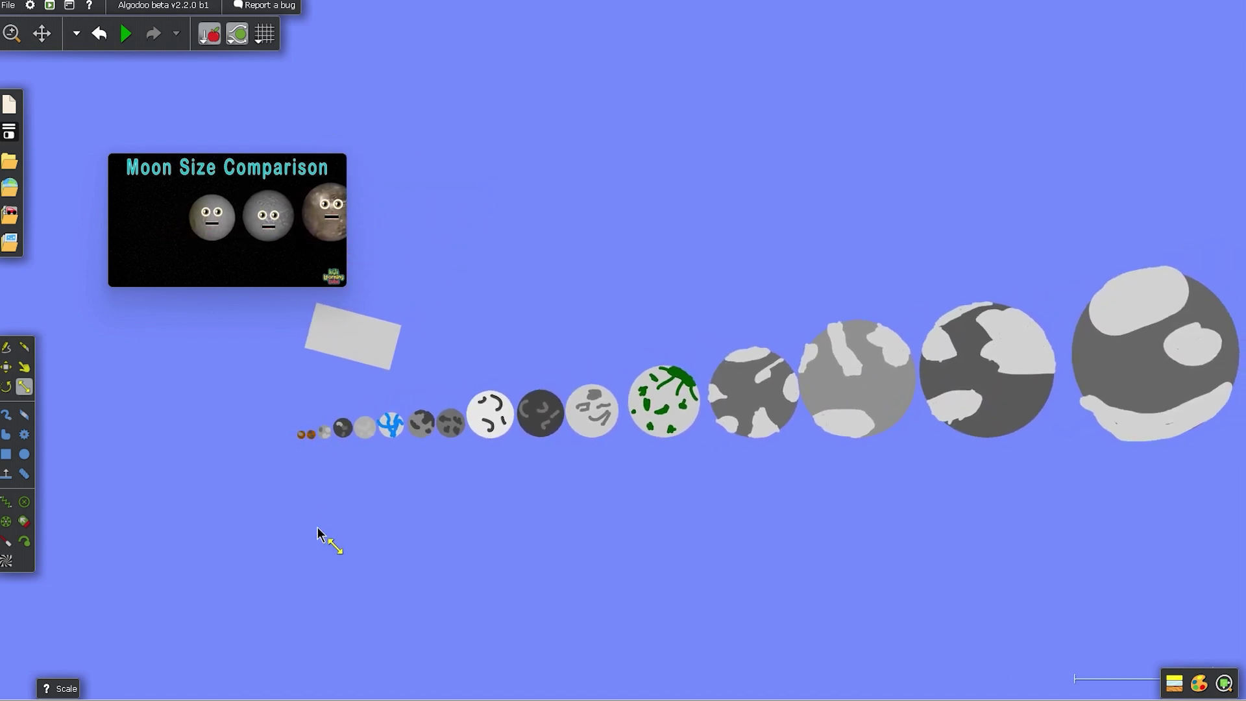
scroll(318, 528, up, 4)
drag(351, 430, 383, 527)
scroll(386, 531, up, 3)
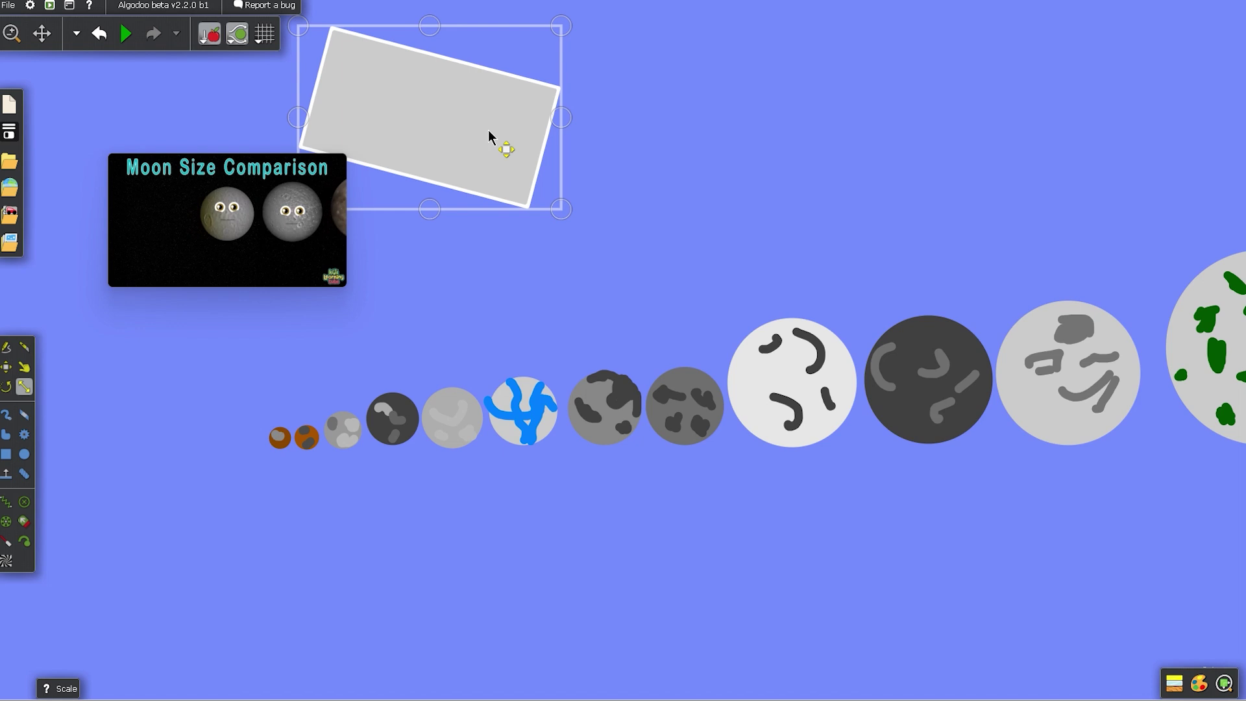
Step: Nudge the gray patch on the smallest brown moon at the start of the row
scroll(491, 420, up, 3)
scroll(192, 546, up, 3)
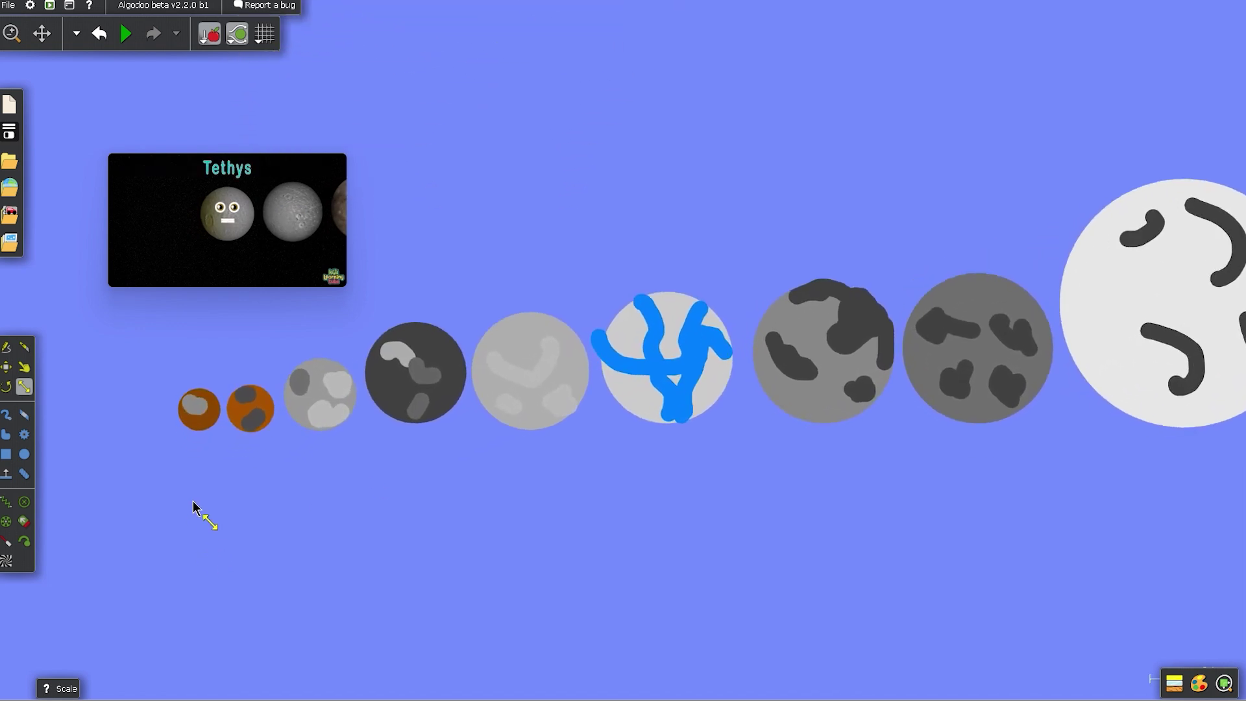
drag(195, 497, 320, 551)
scroll(356, 551, up, 5)
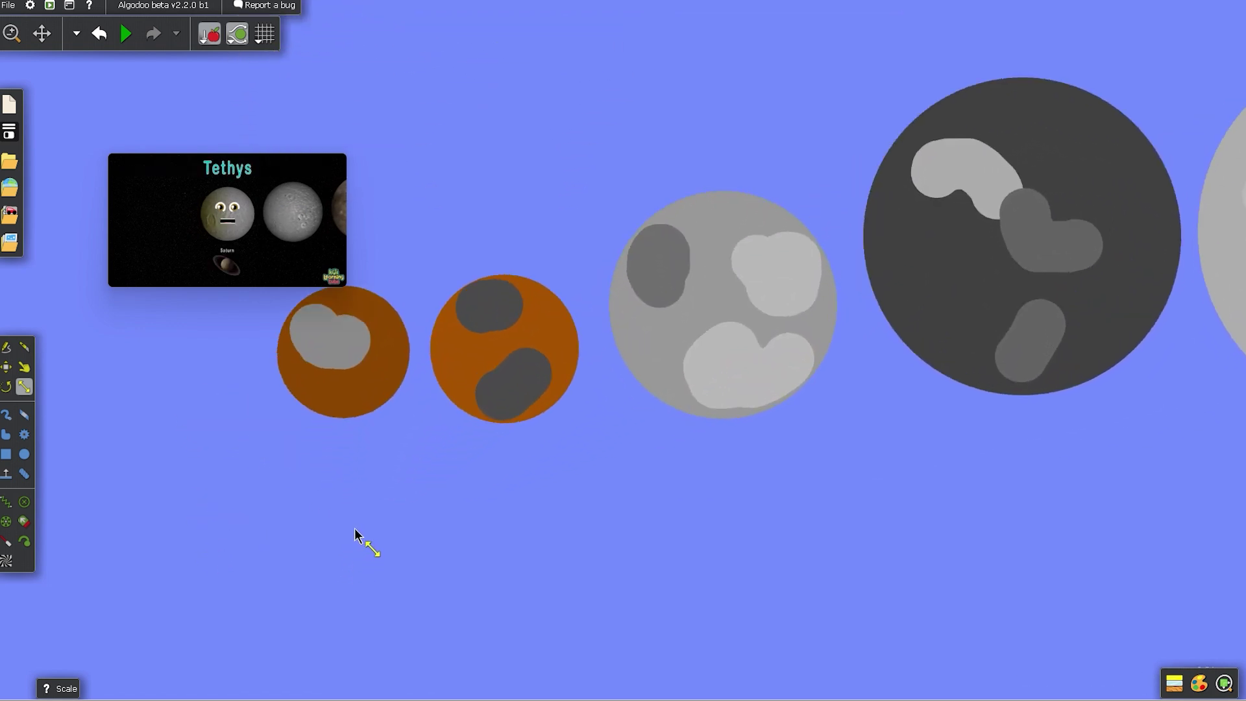
drag(383, 465, 440, 596)
scroll(446, 626, up, 4)
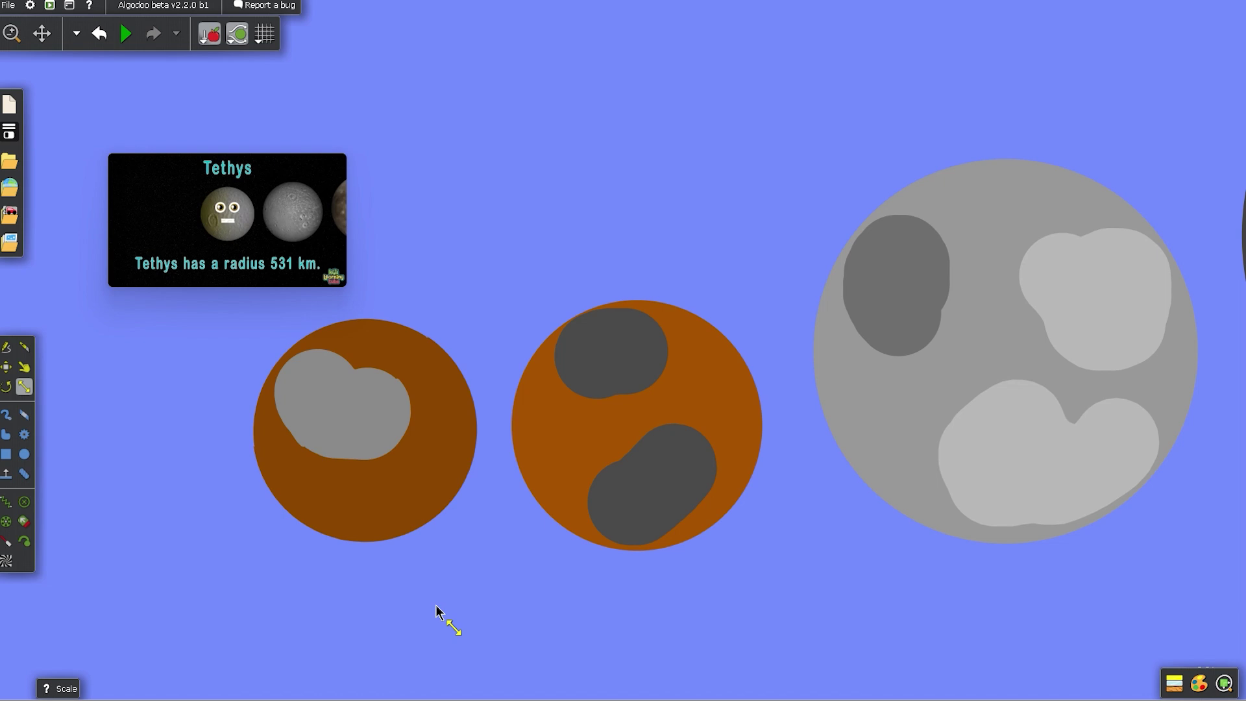
mouse_move(403, 480)
mouse_down()
mouse_move(419, 467)
mouse_move(314, 509)
mouse_move(431, 506)
mouse_move(402, 471)
mouse_up()
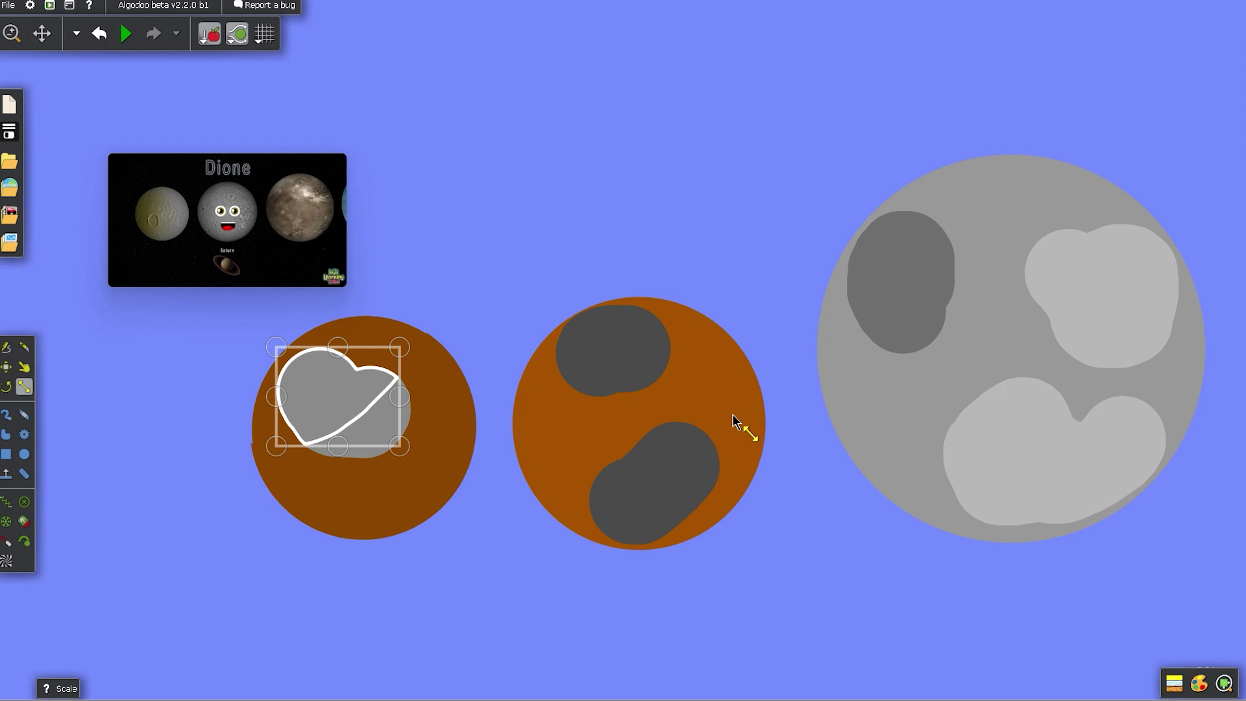
Step: Nudge the orange moon slightly left under its dark patches and shift the neighbouring gray moon a touch up and left
mouse_move(710, 383)
mouse_down()
mouse_move(695, 131)
mouse_move(901, 359)
mouse_move(712, 365)
mouse_move(707, 407)
mouse_move(687, 384)
mouse_up()
scroll(689, 384, up, 2)
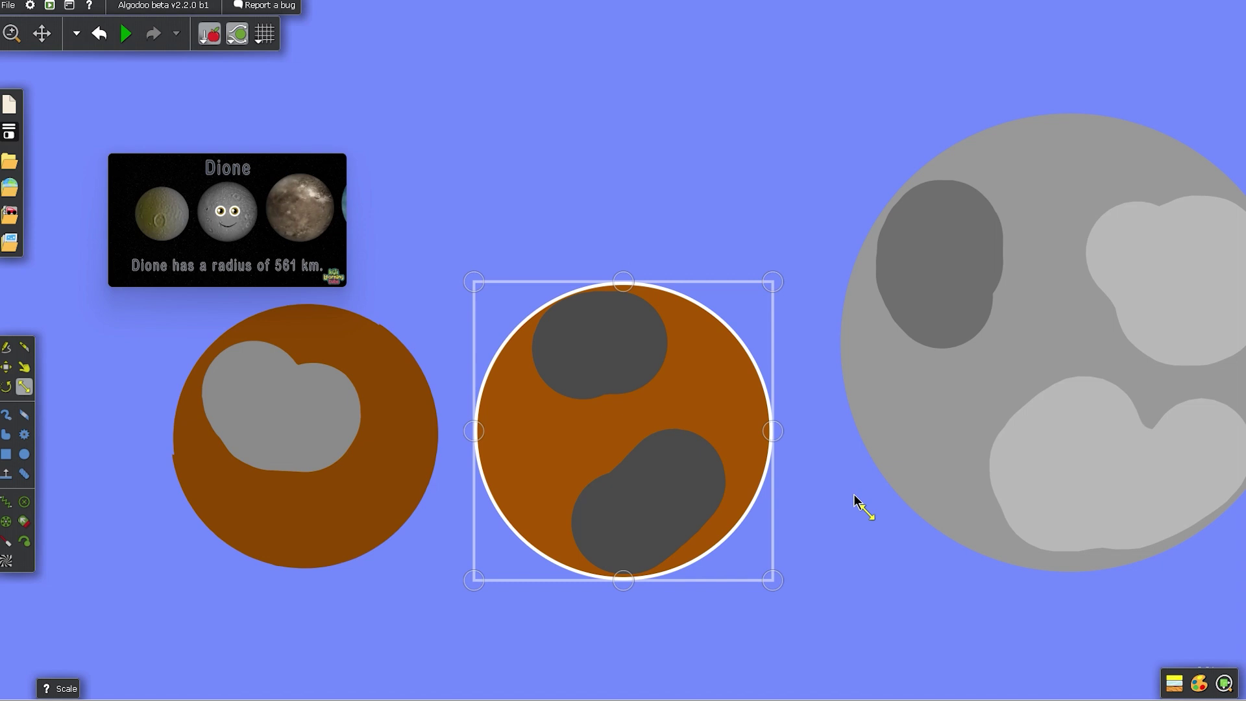
drag(945, 545, 520, 601)
scroll(638, 568, up, 1)
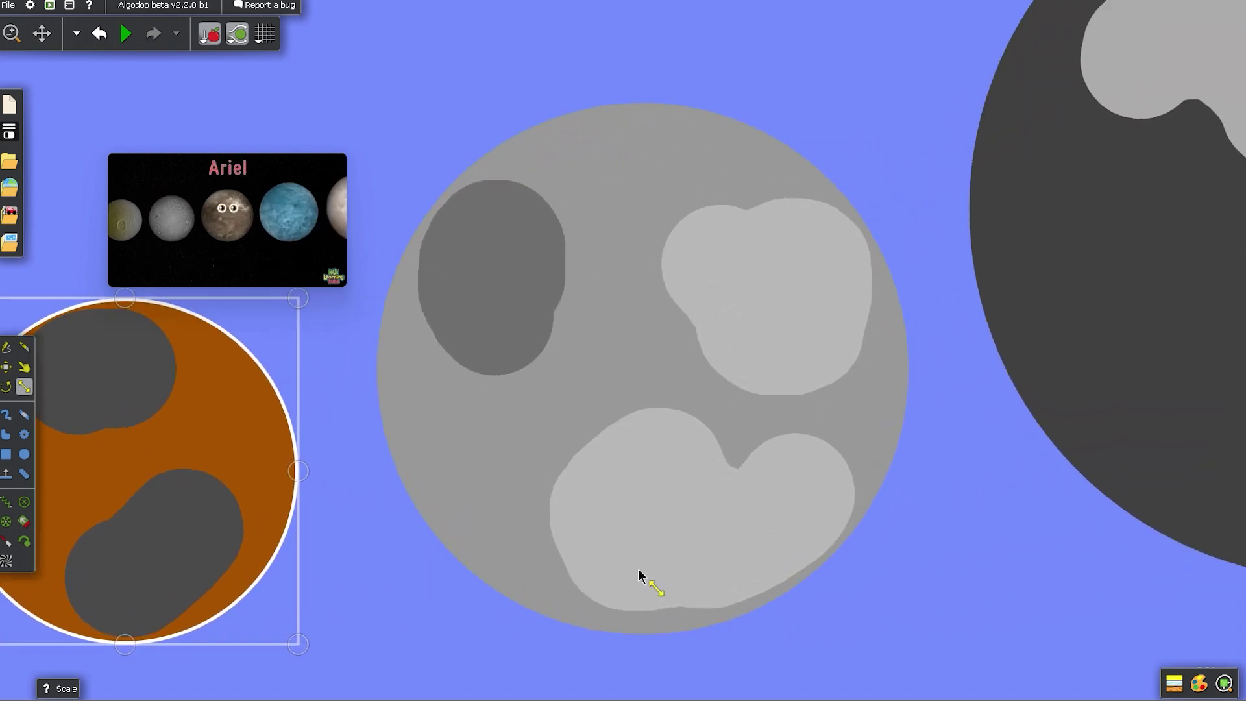
mouse_move(617, 345)
mouse_down()
mouse_move(653, 370)
mouse_move(645, 335)
mouse_move(658, 296)
mouse_move(614, 335)
mouse_move(645, 329)
mouse_move(599, 363)
mouse_move(613, 338)
mouse_up()
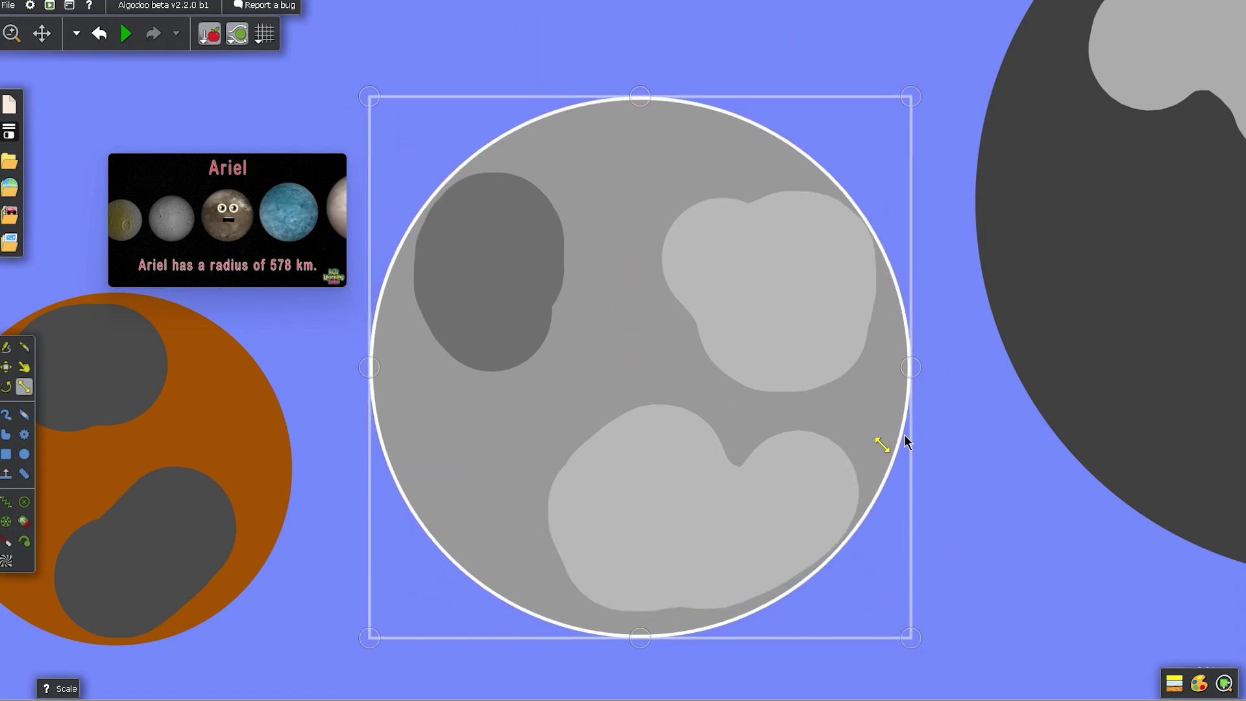
Step: Reposition the upper patches on the dark gray fourth moon, shifting the light one slightly down
scroll(1026, 483, down, 2)
drag(1019, 533, 477, 629)
drag(580, 436, 555, 448)
drag(594, 205, 581, 280)
scroll(884, 383, down, 3)
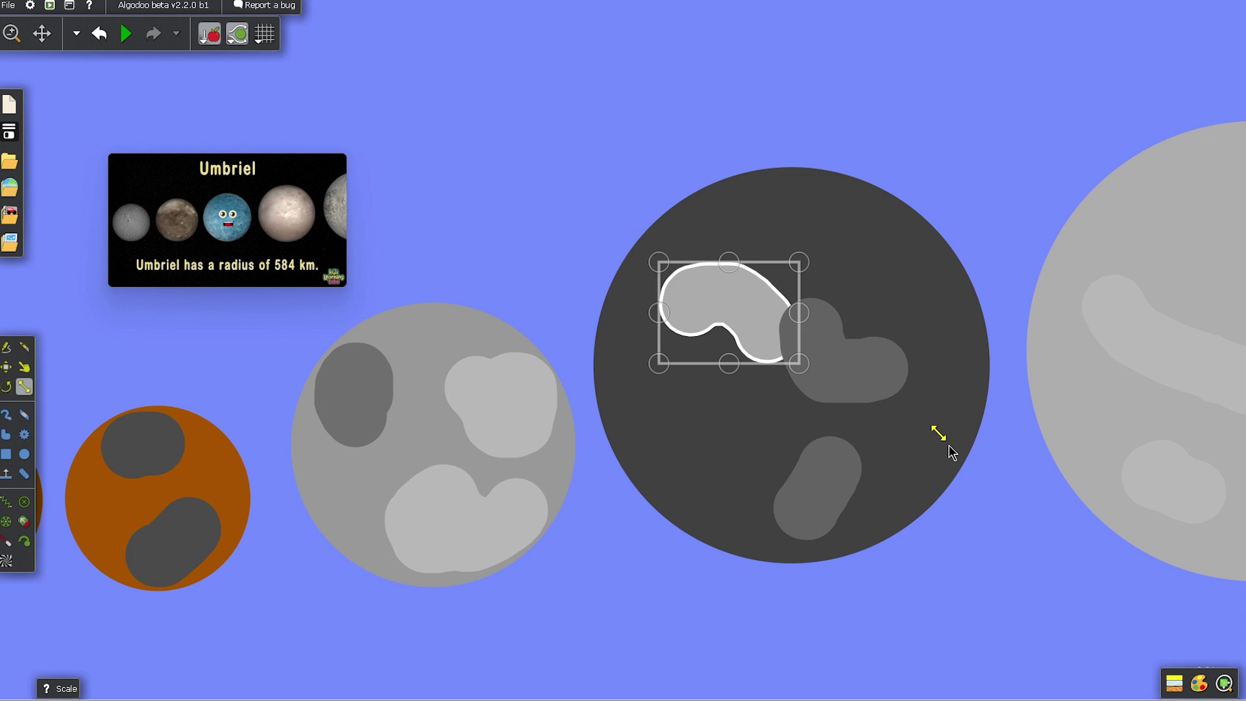
Step: Move the body of the light gray fifth moon slightly down beneath its patches
drag(1104, 643, 616, 687)
scroll(647, 651, up, 1)
scroll(646, 652, up, 1)
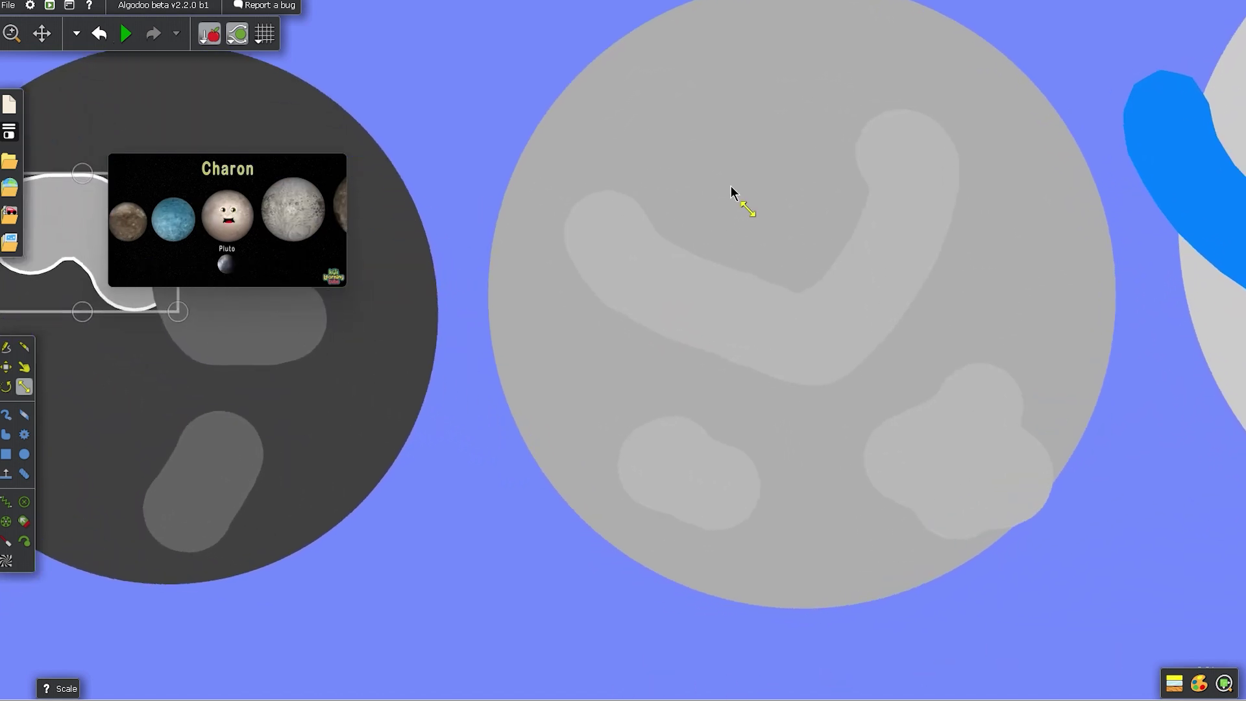
drag(731, 186, 738, 233)
scroll(790, 270, down, 3)
scroll(813, 292, down, 2)
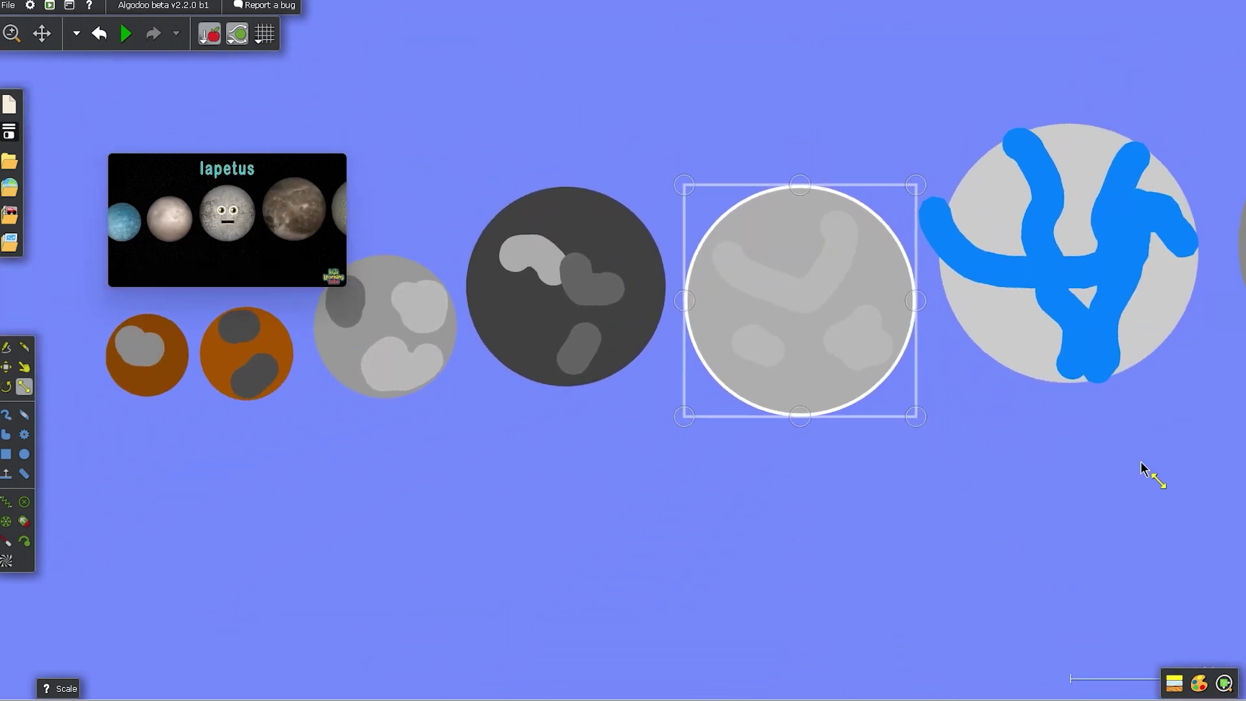
Step: Examine the light gray moon with the blue branching stripes up close
scroll(1140, 473, up, 3)
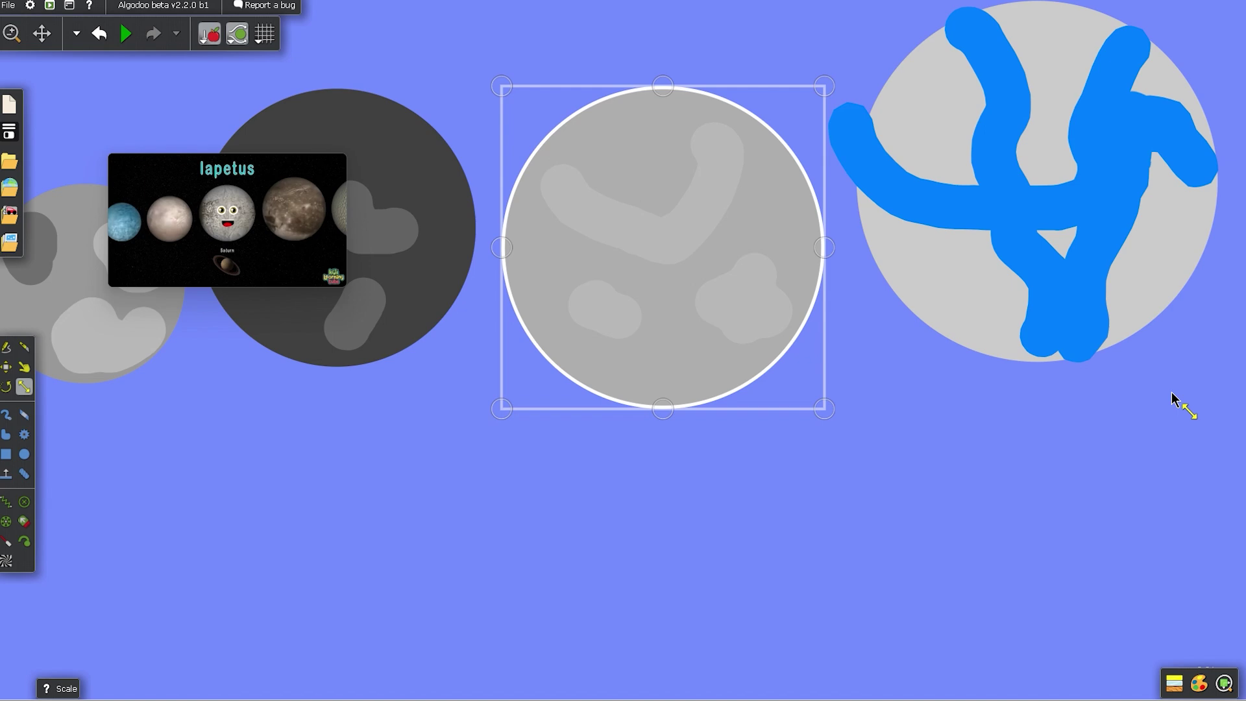
drag(1171, 393, 636, 592)
scroll(641, 577, up, 3)
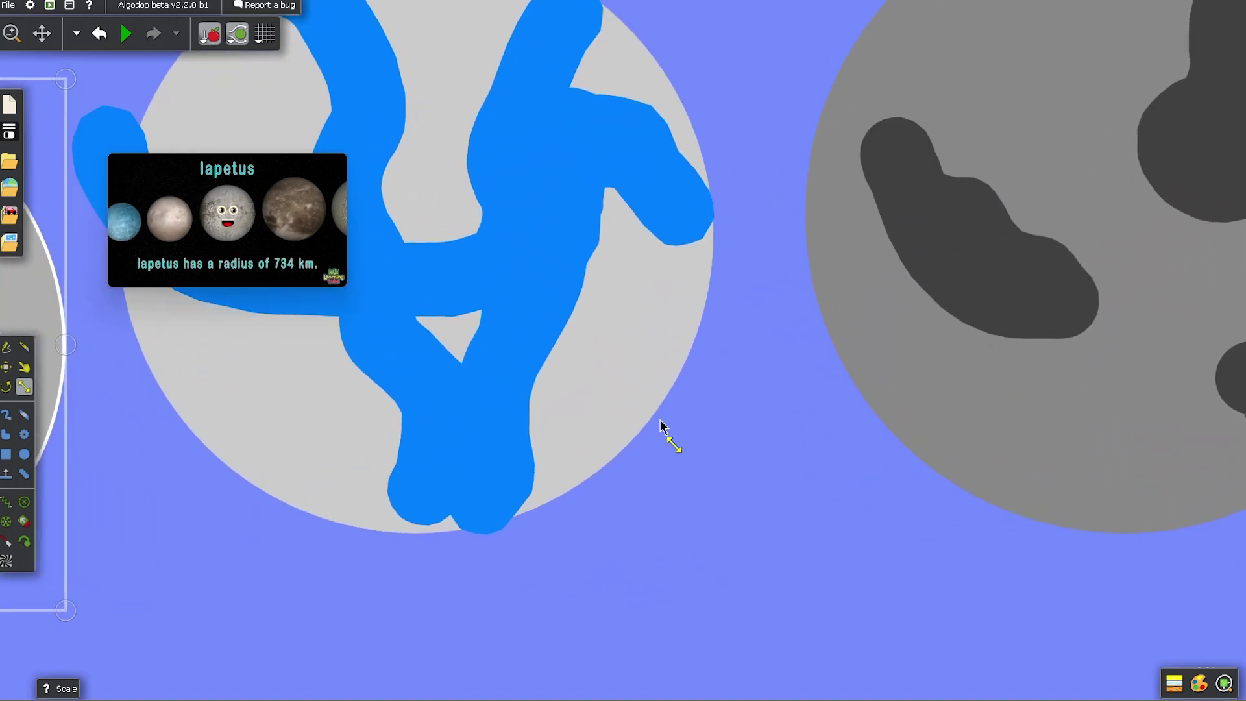
drag(660, 421, 846, 485)
scroll(837, 475, up, 2)
scroll(827, 458, down, 3)
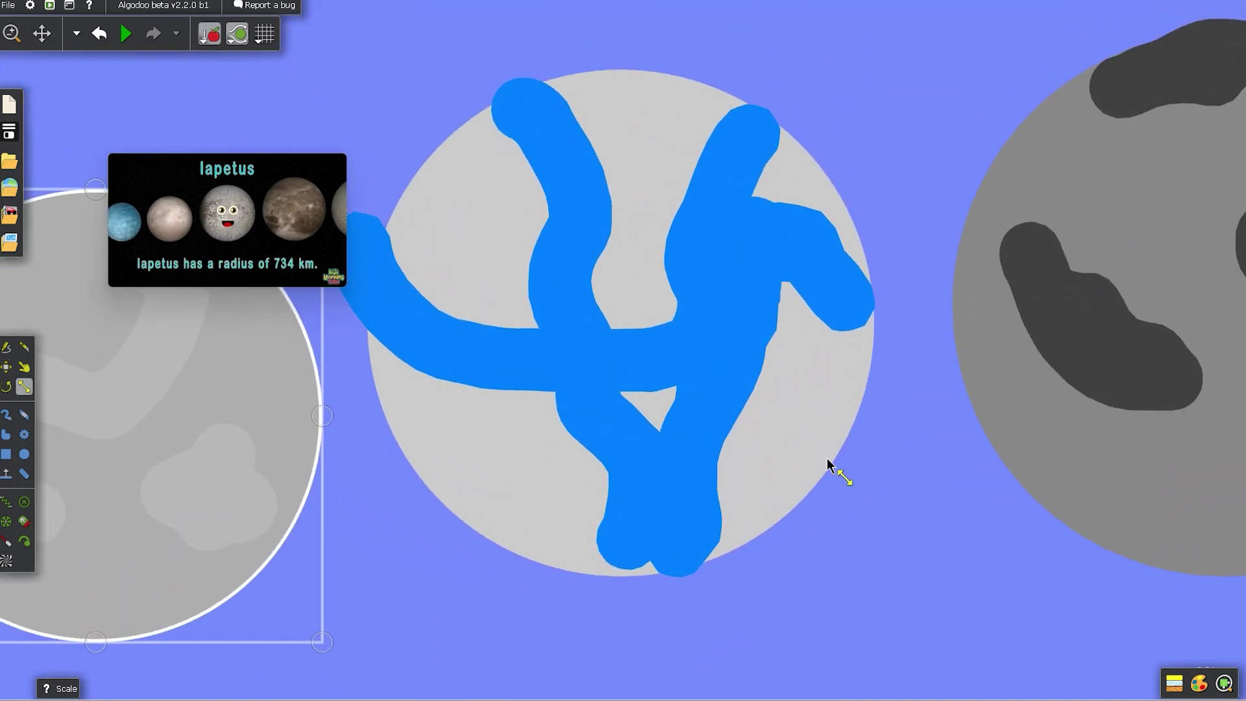
scroll(827, 458, down, 3)
Step: Reposition the gray seventh moon and its dark patches so that the patches sit within the moon's outline
drag(921, 518, 570, 519)
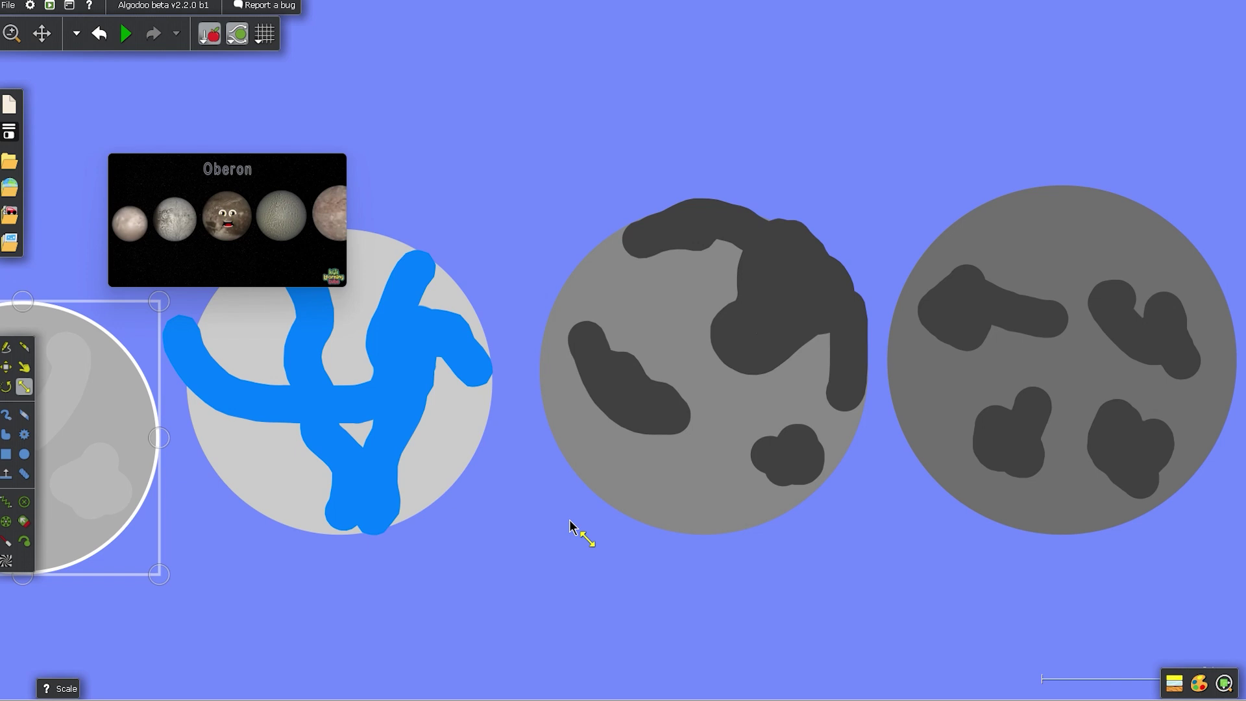
scroll(584, 527, up, 4)
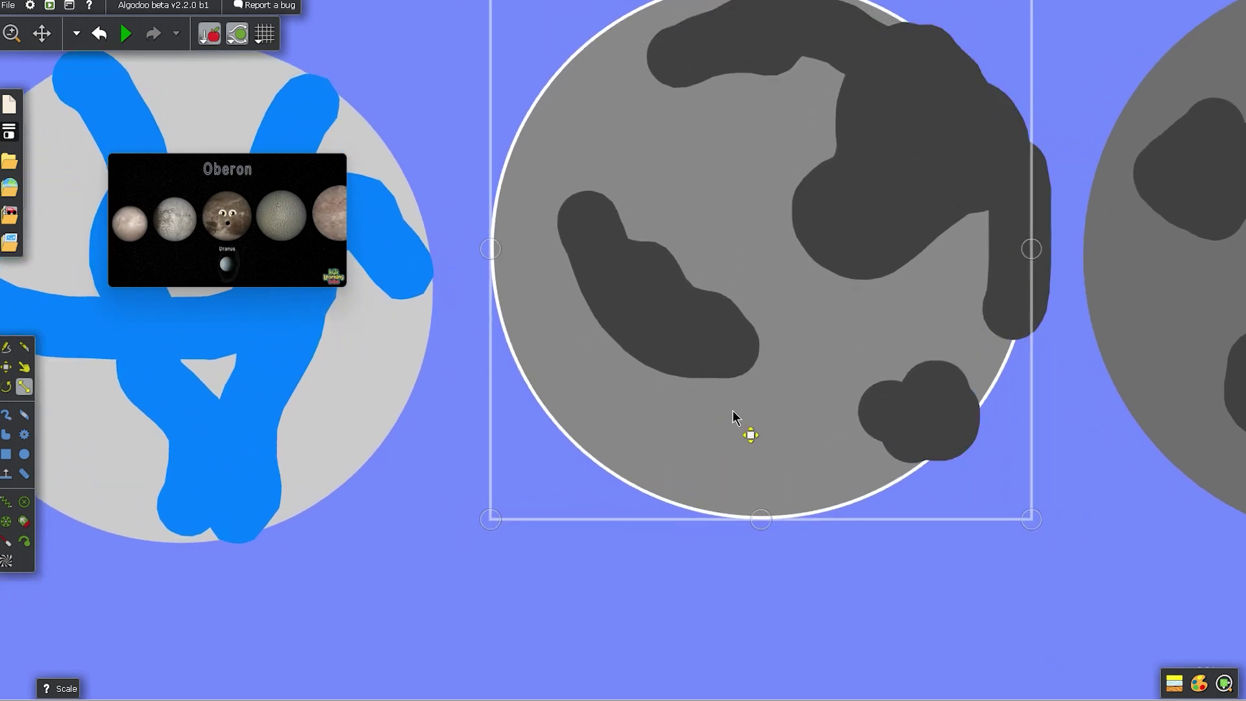
drag(874, 250, 844, 252)
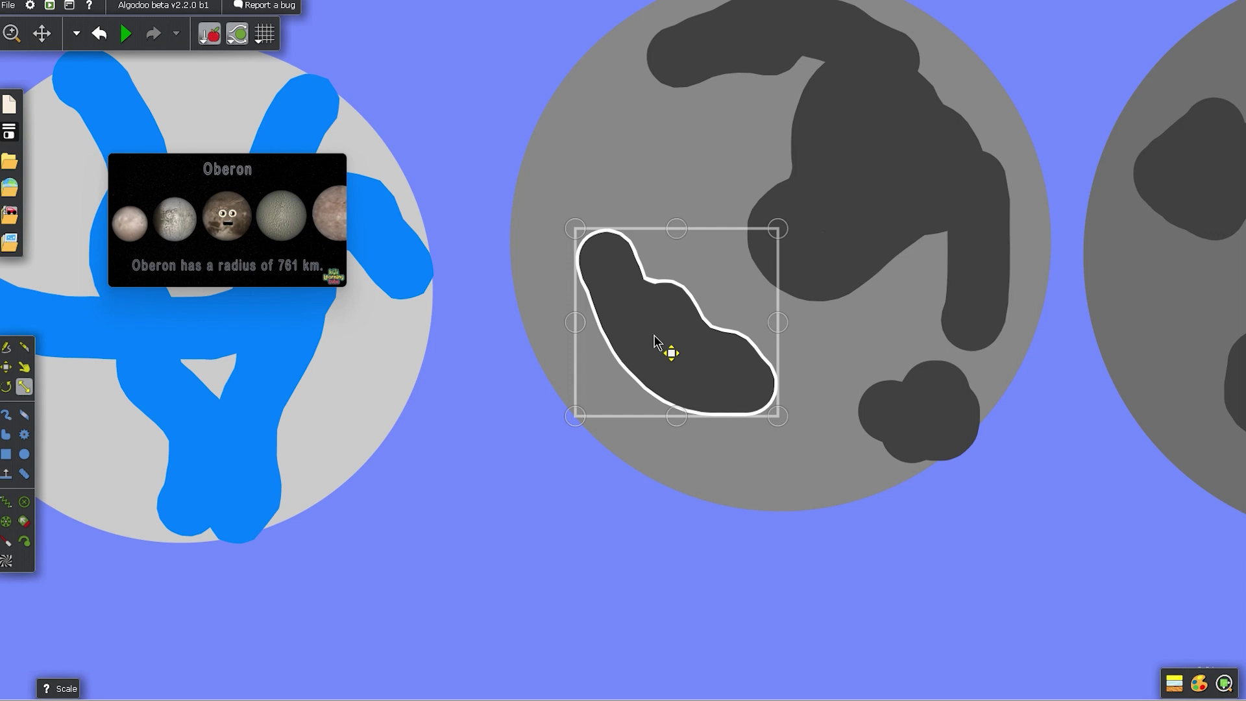
drag(658, 342, 660, 351)
drag(719, 73, 690, 99)
scroll(719, 181, down, 3)
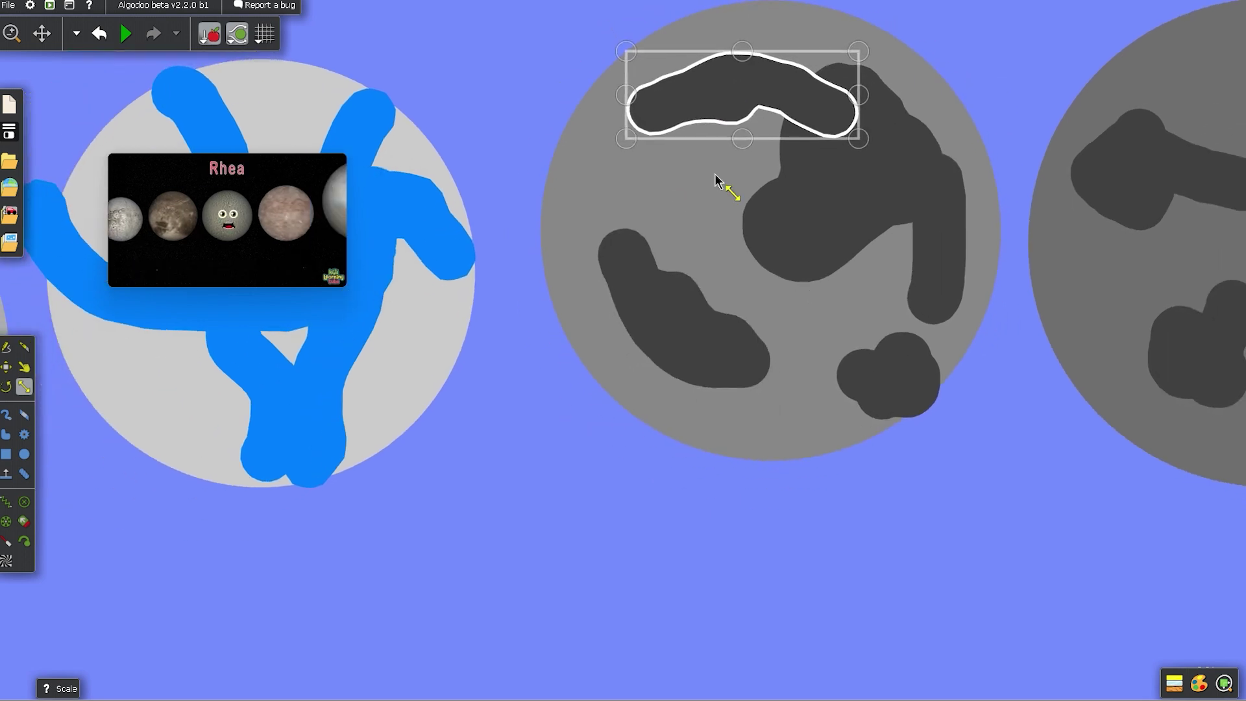
Step: Rearrange the dark patches on the eighth moon, grouping the elongated, two-lobed and lower-left patches across its upper half
drag(1201, 517, 684, 660)
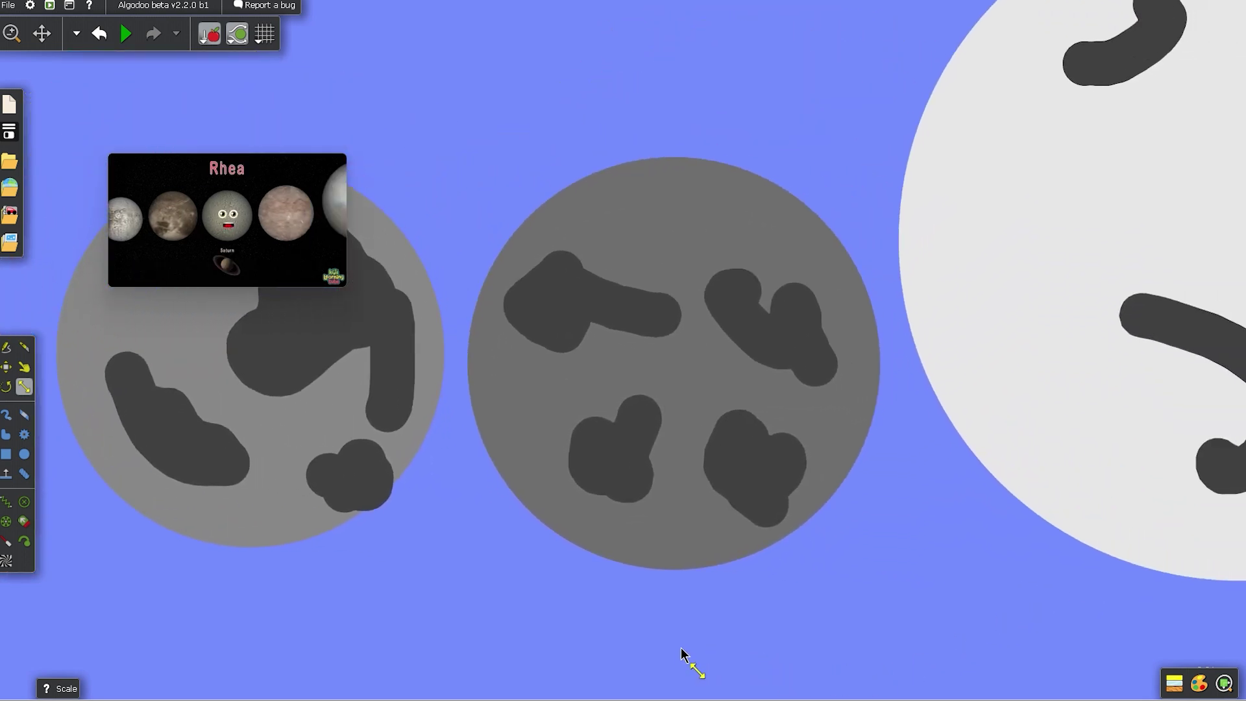
scroll(695, 652, up, 3)
scroll(1070, 442, up, 2)
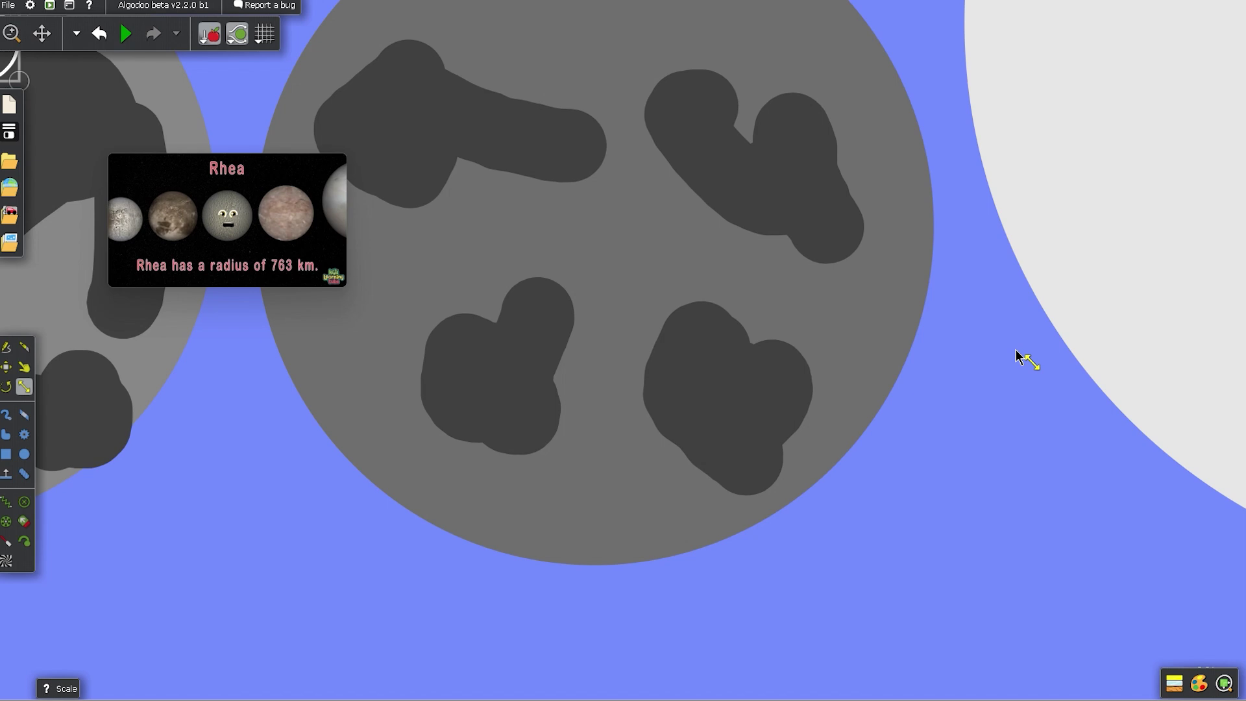
drag(1018, 353, 1055, 484)
drag(573, 283, 506, 272)
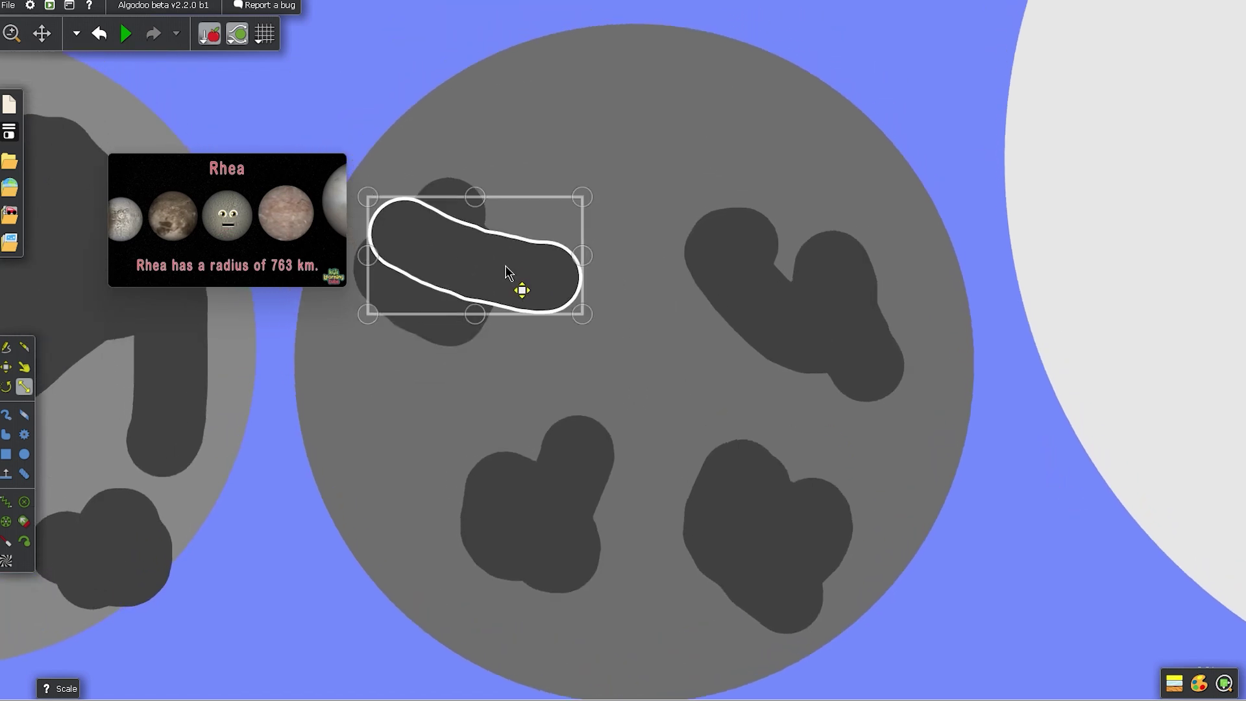
drag(750, 272, 586, 231)
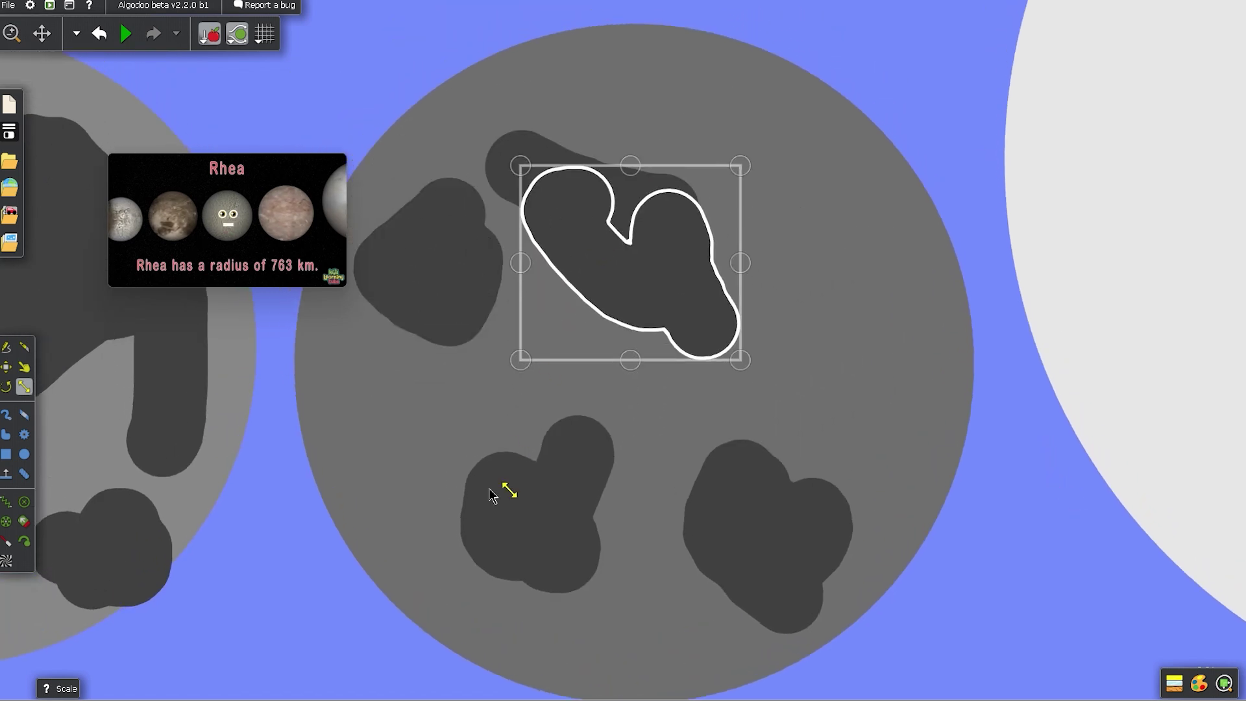
drag(508, 525, 731, 350)
scroll(825, 395, down, 8)
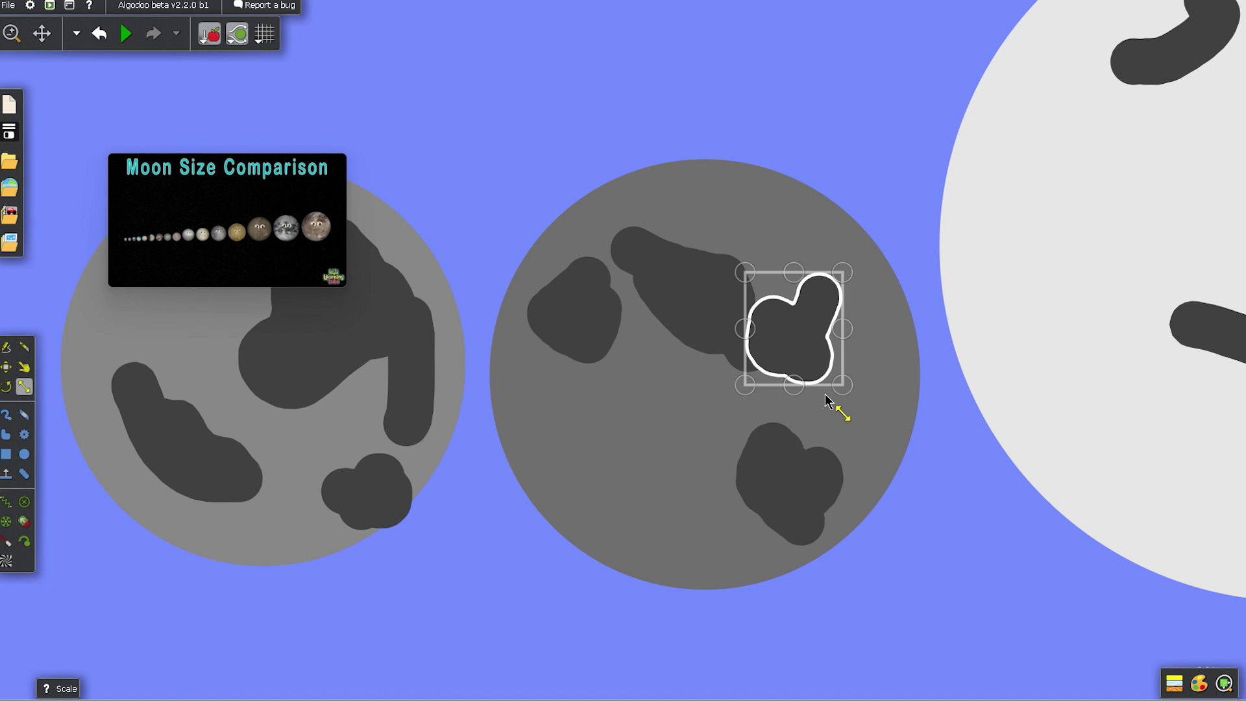
Step: Examine the white moon with the dark curved markings up close
scroll(907, 434, down, 3)
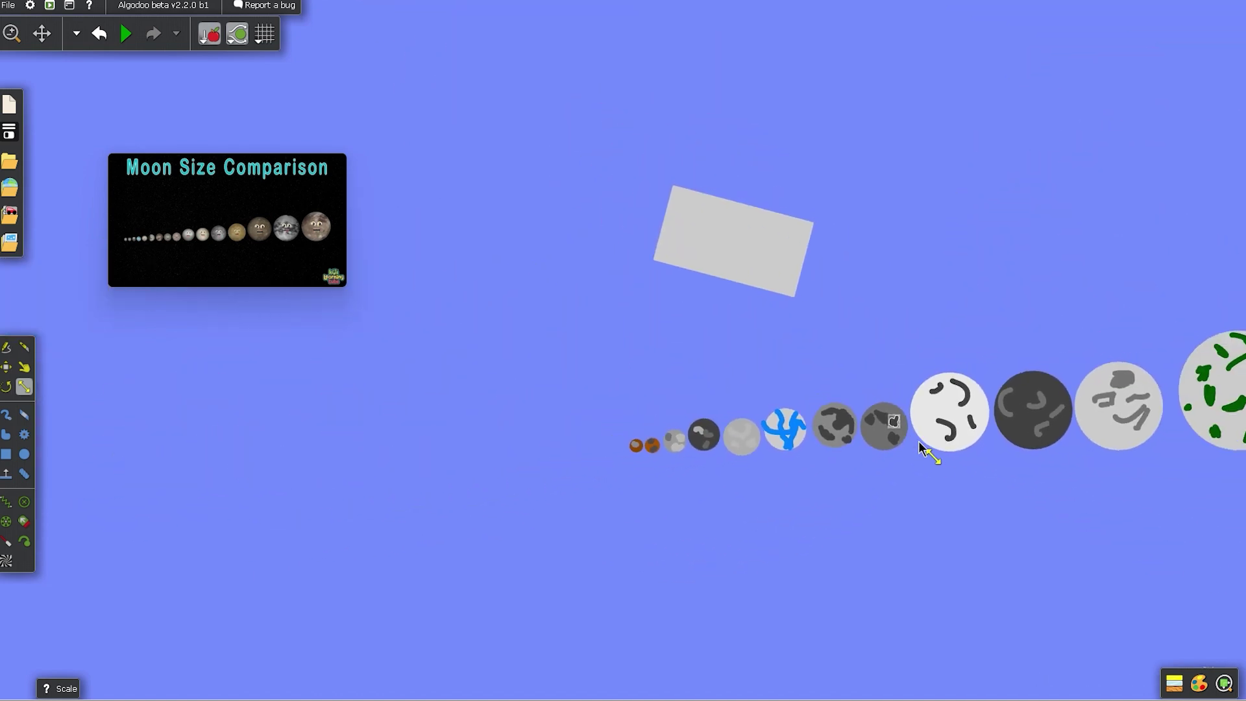
scroll(924, 450, up, 6)
drag(1002, 500, 500, 617)
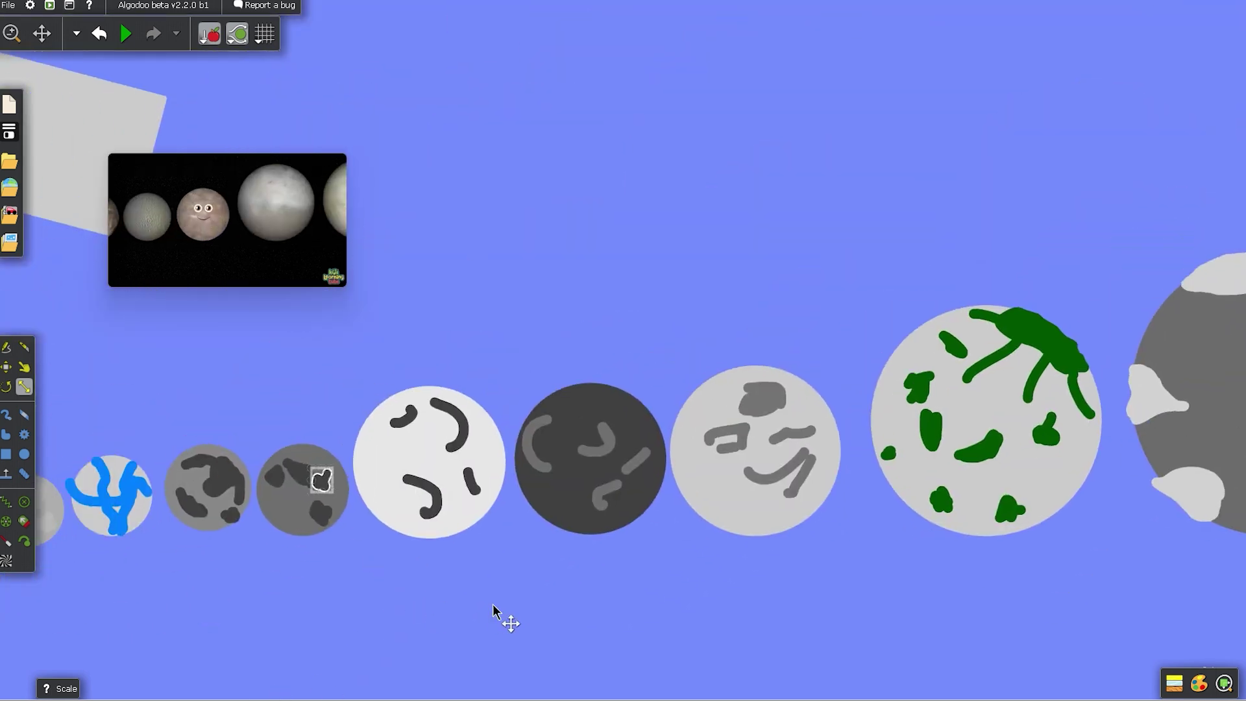
scroll(504, 612, up, 4)
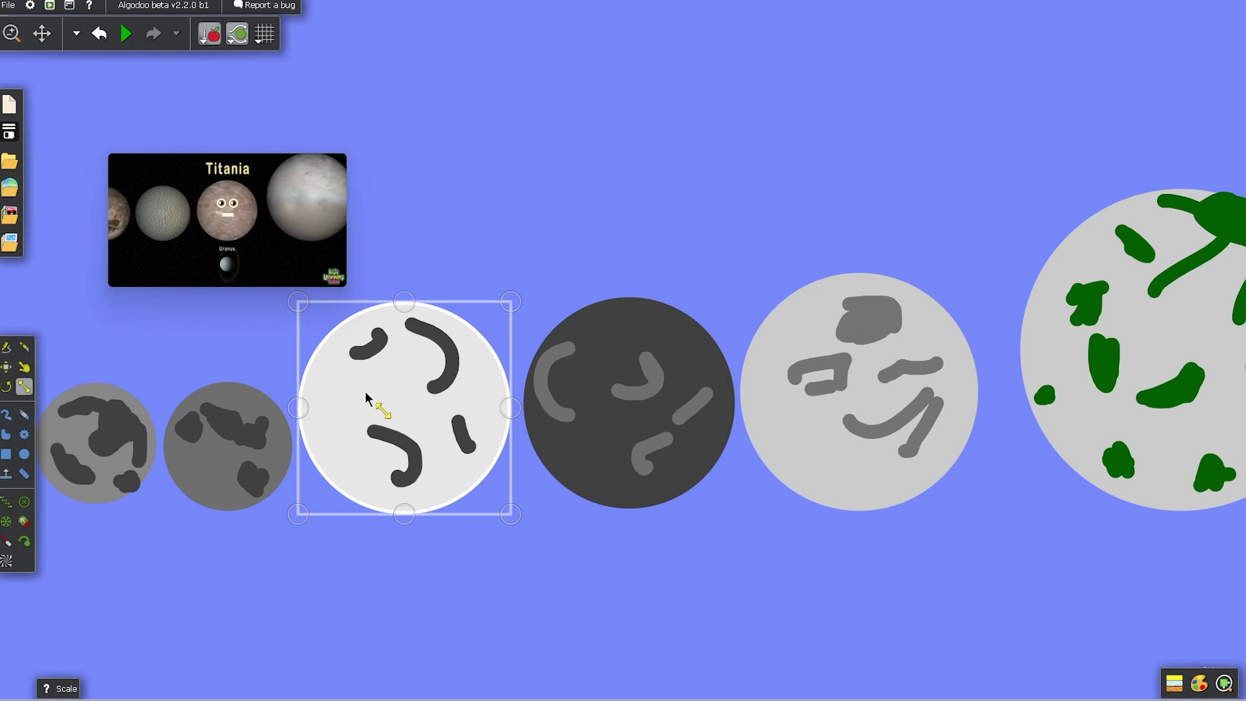
scroll(366, 393, up, 10)
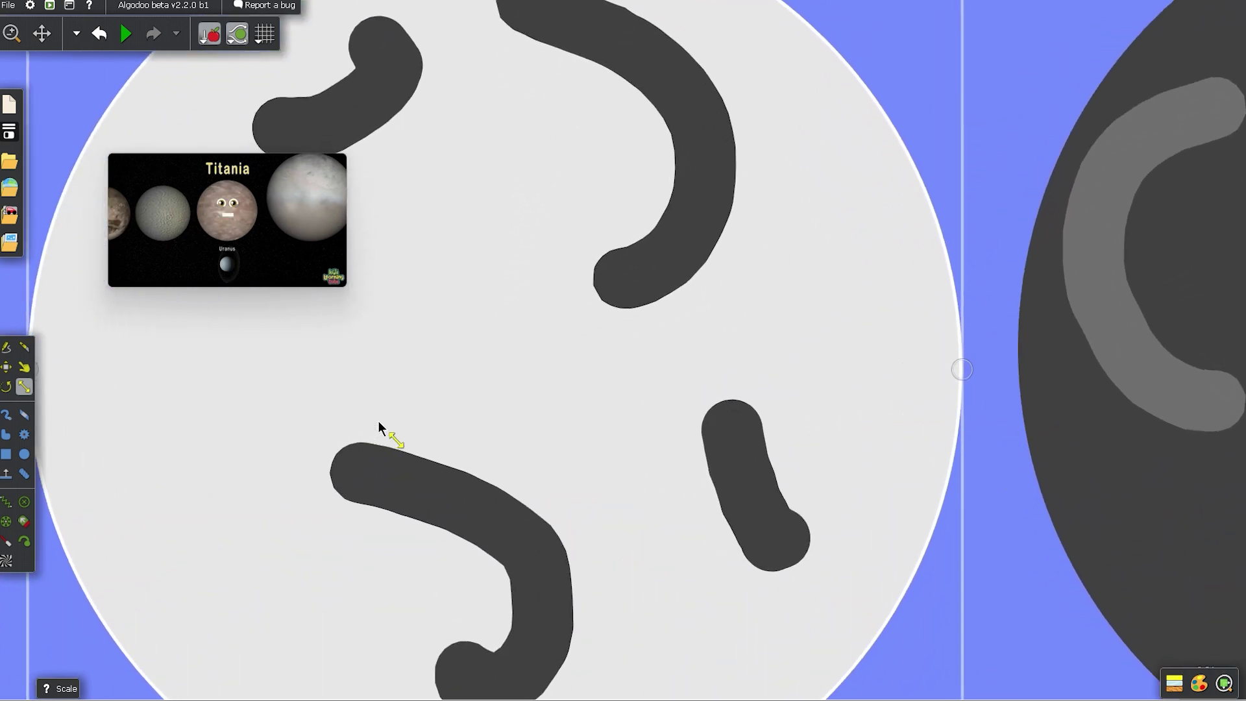
scroll(380, 427, up, 10)
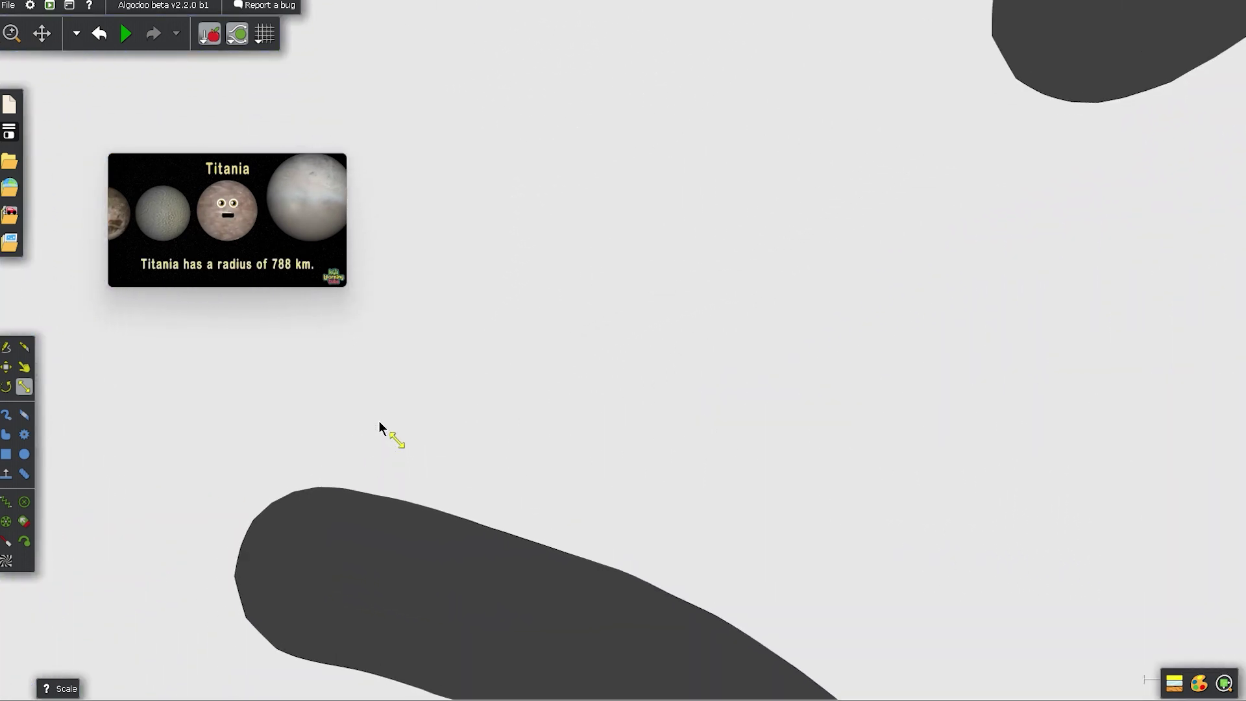
scroll(380, 427, up, 3)
scroll(379, 420, down, 10)
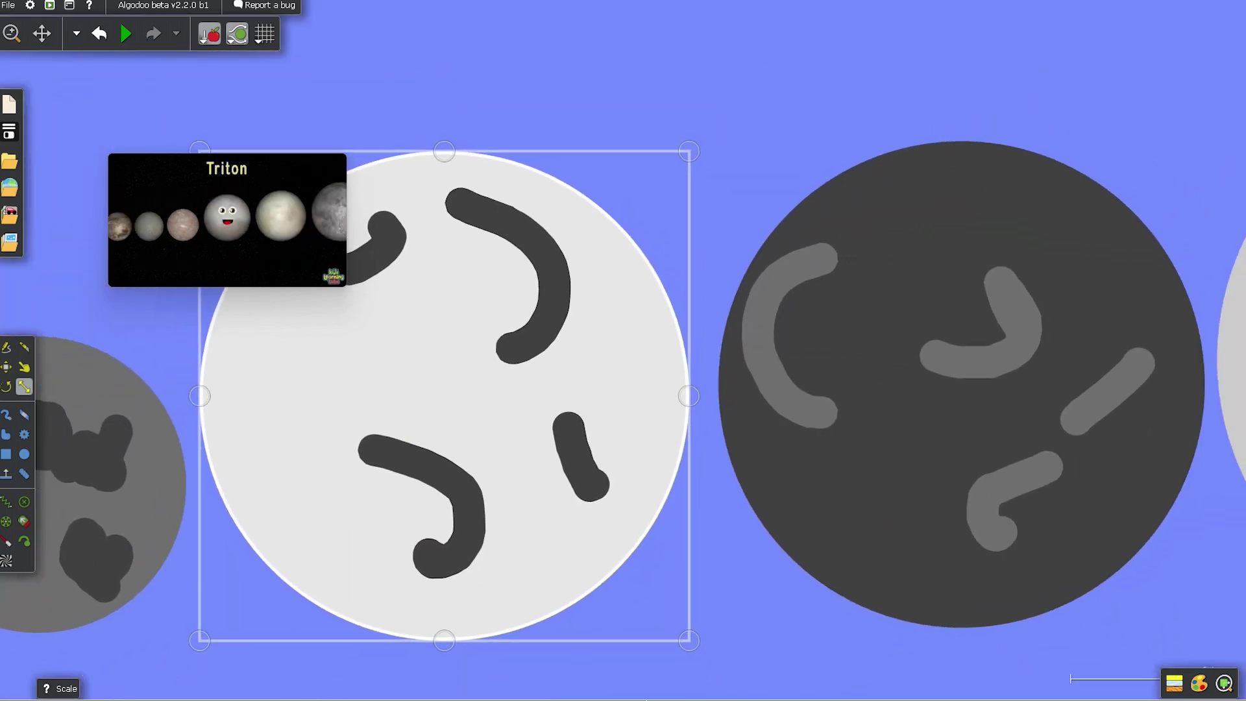
Step: Move the central curved marking on the dark tenth moon down and left, and nudge the moon's body slightly left
drag(726, 642, 437, 649)
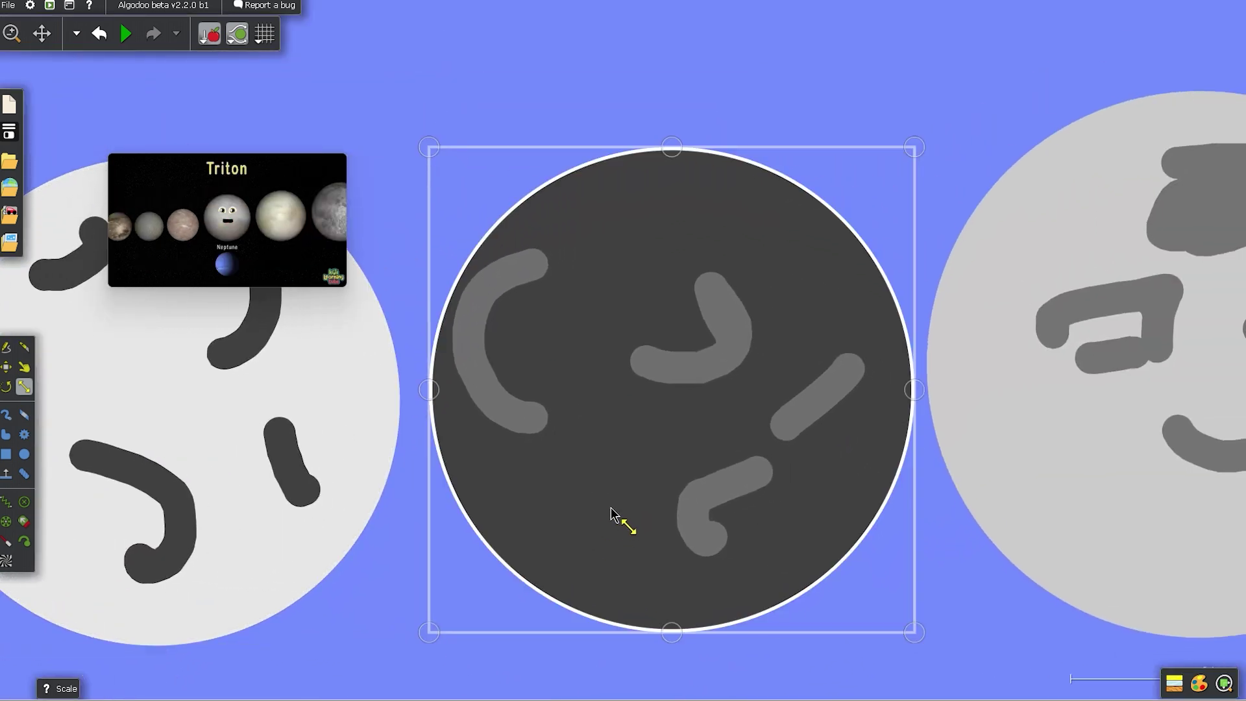
scroll(612, 515, up, 3)
scroll(623, 470, down, 2)
mouse_move(695, 337)
mouse_down()
mouse_move(625, 422)
mouse_move(584, 411)
mouse_up()
mouse_move(673, 293)
mouse_down()
mouse_move(741, 292)
mouse_move(639, 295)
mouse_move(793, 306)
mouse_move(714, 295)
mouse_move(649, 240)
mouse_move(650, 292)
mouse_up()
scroll(962, 545, up, 3)
scroll(967, 551, down, 6)
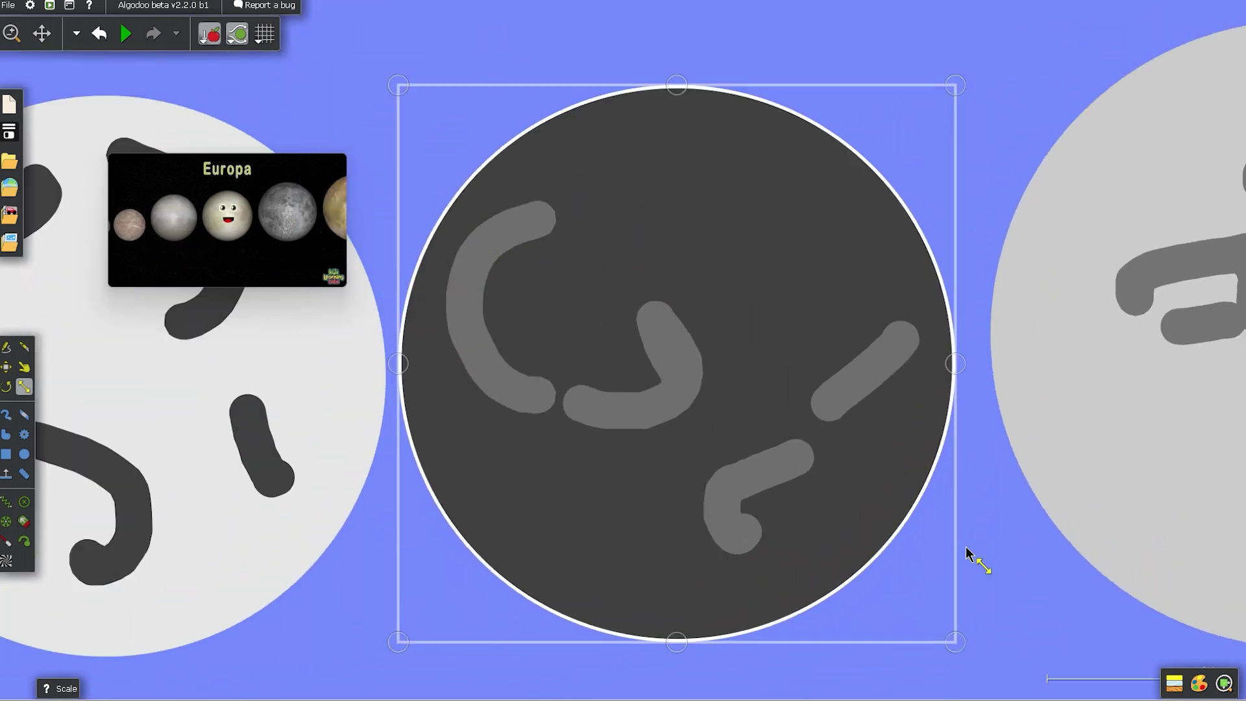
Step: Shift the slanted marking on the light gray moon slightly downward, and look over the neighbouring green-patched moon
drag(1034, 628, 548, 629)
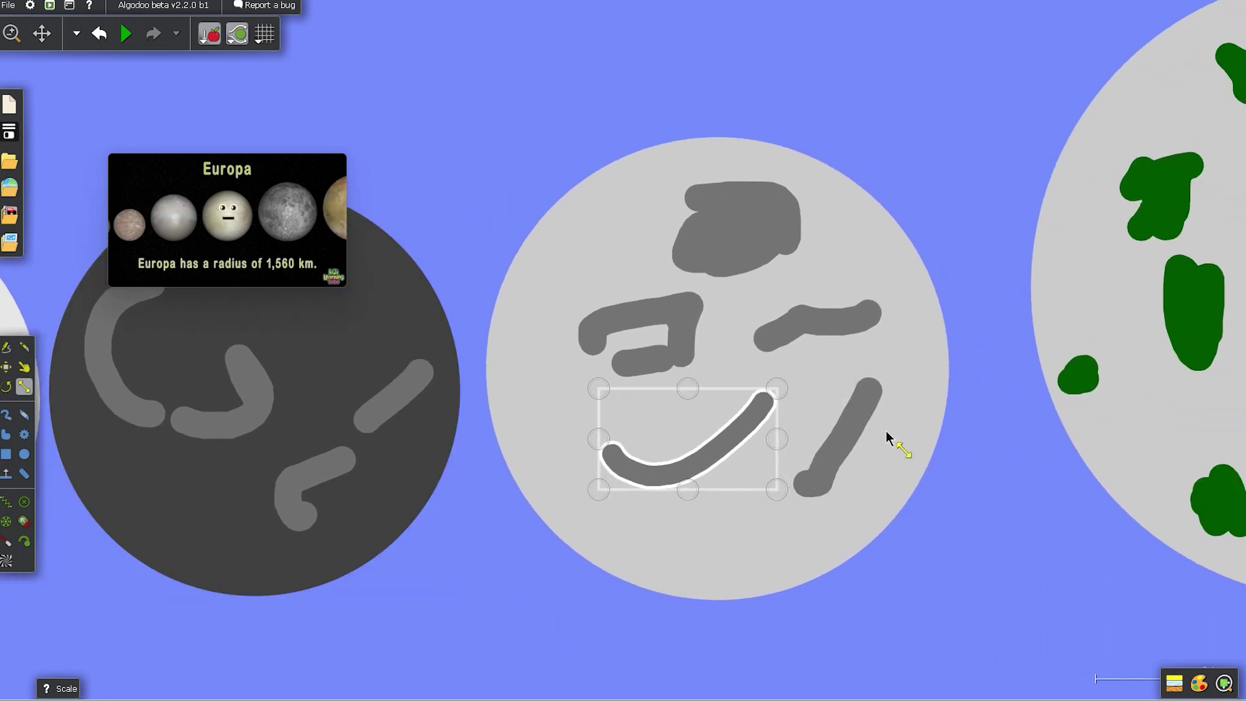
scroll(863, 414, up, 5)
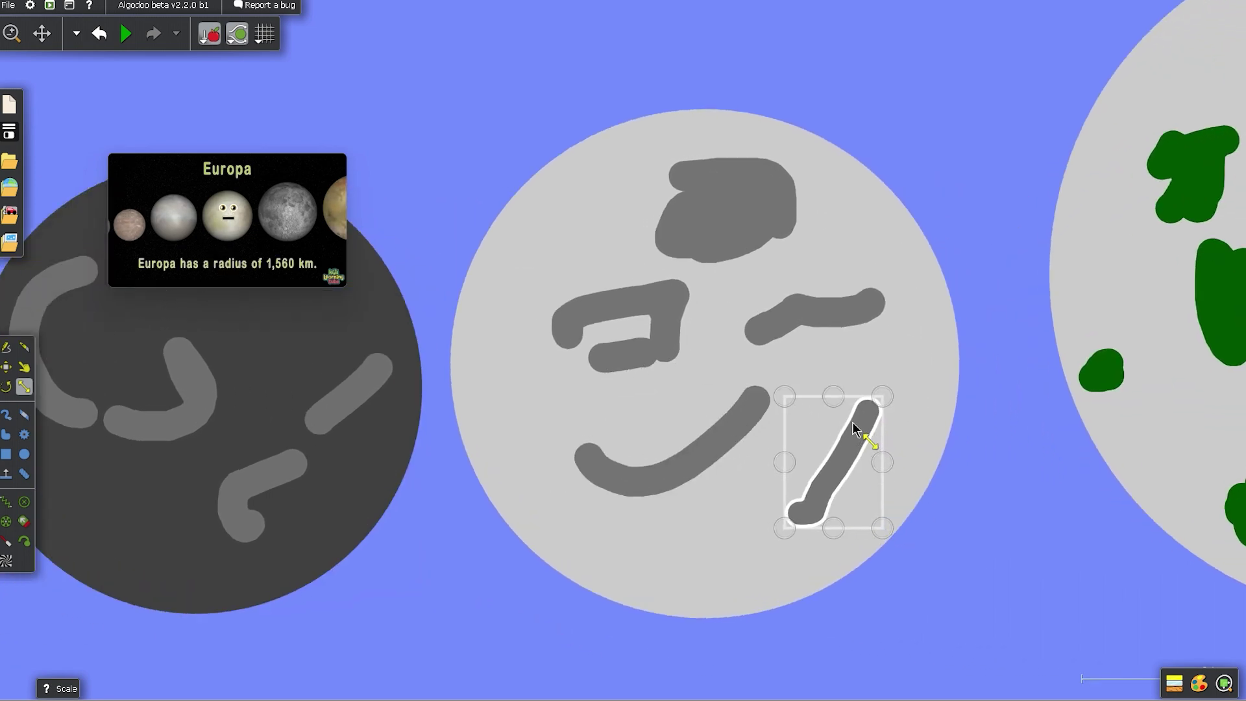
drag(1096, 531, 185, 614)
scroll(667, 435, down, 5)
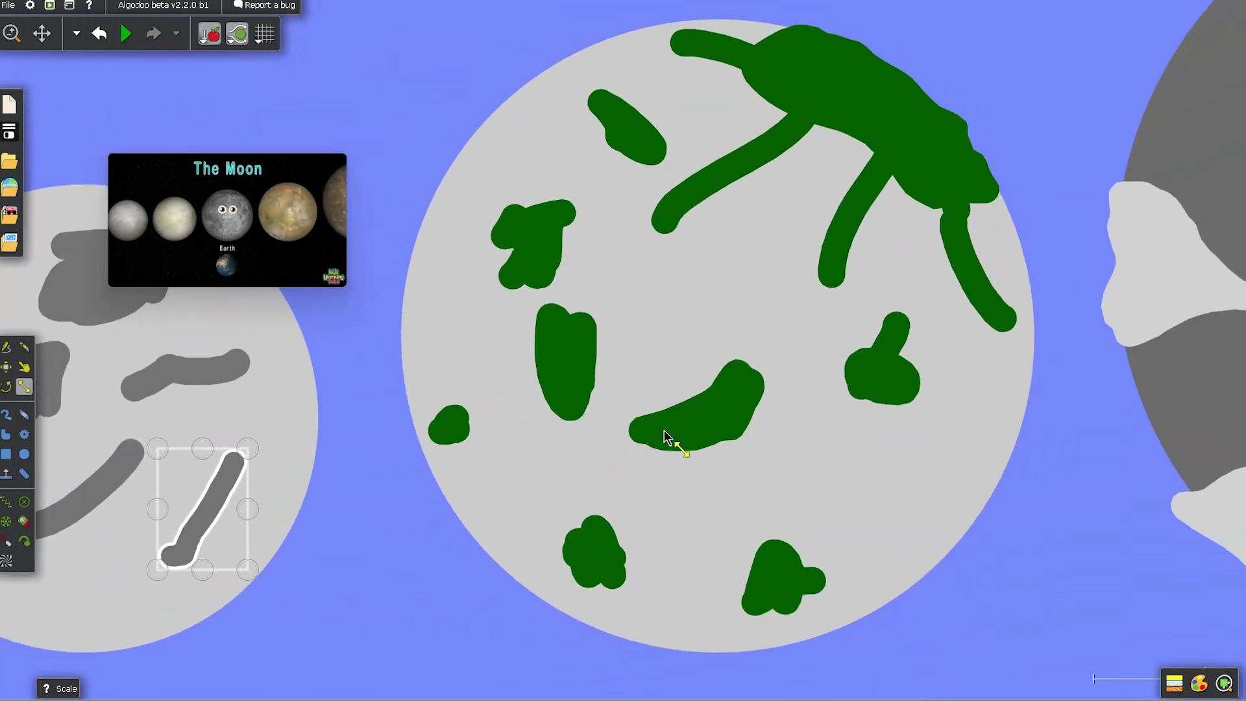
drag(1016, 363, 922, 201)
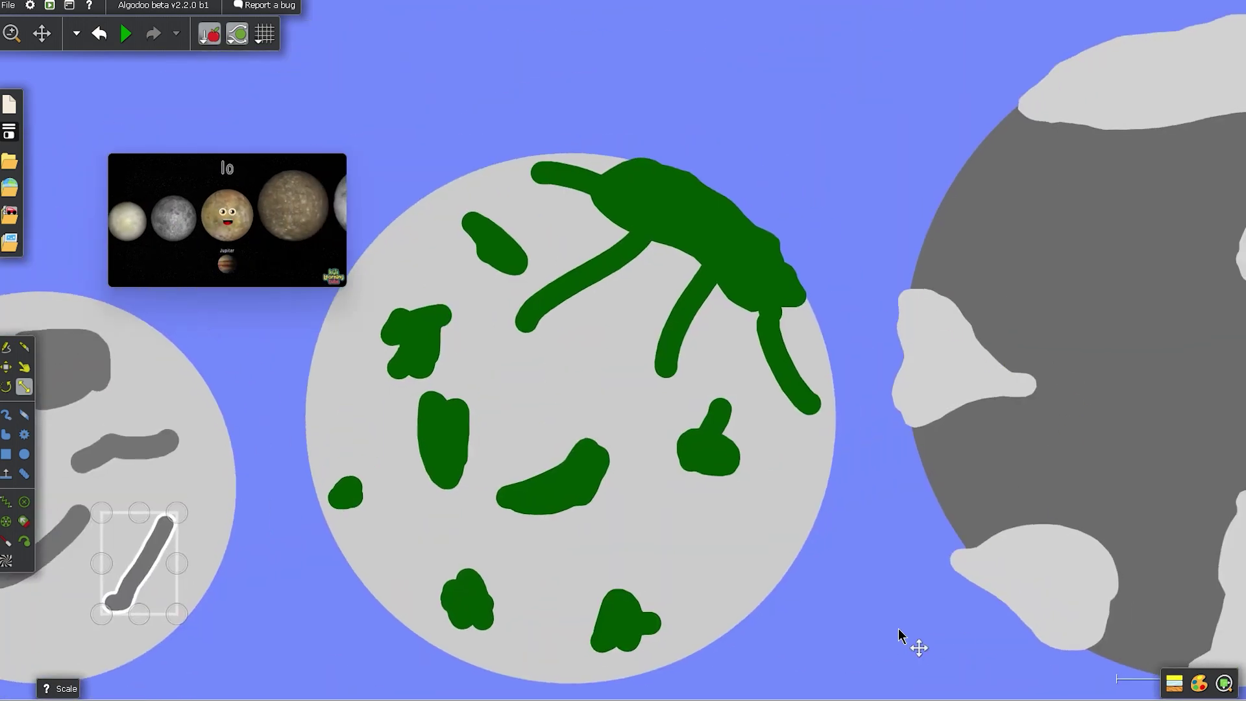
Step: Move the pale patches around the rim of the dark gray moon beyond the green-patched one inward so they sit within its outline
drag(899, 633, 267, 615)
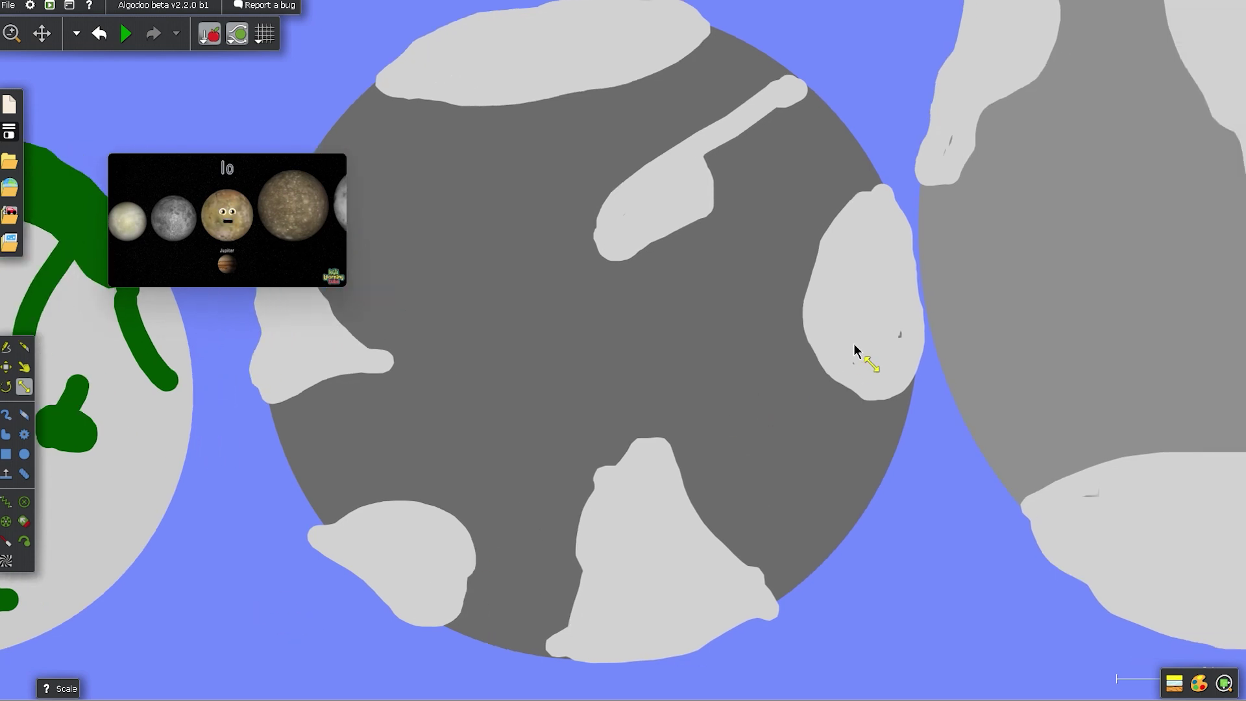
drag(854, 344, 793, 379)
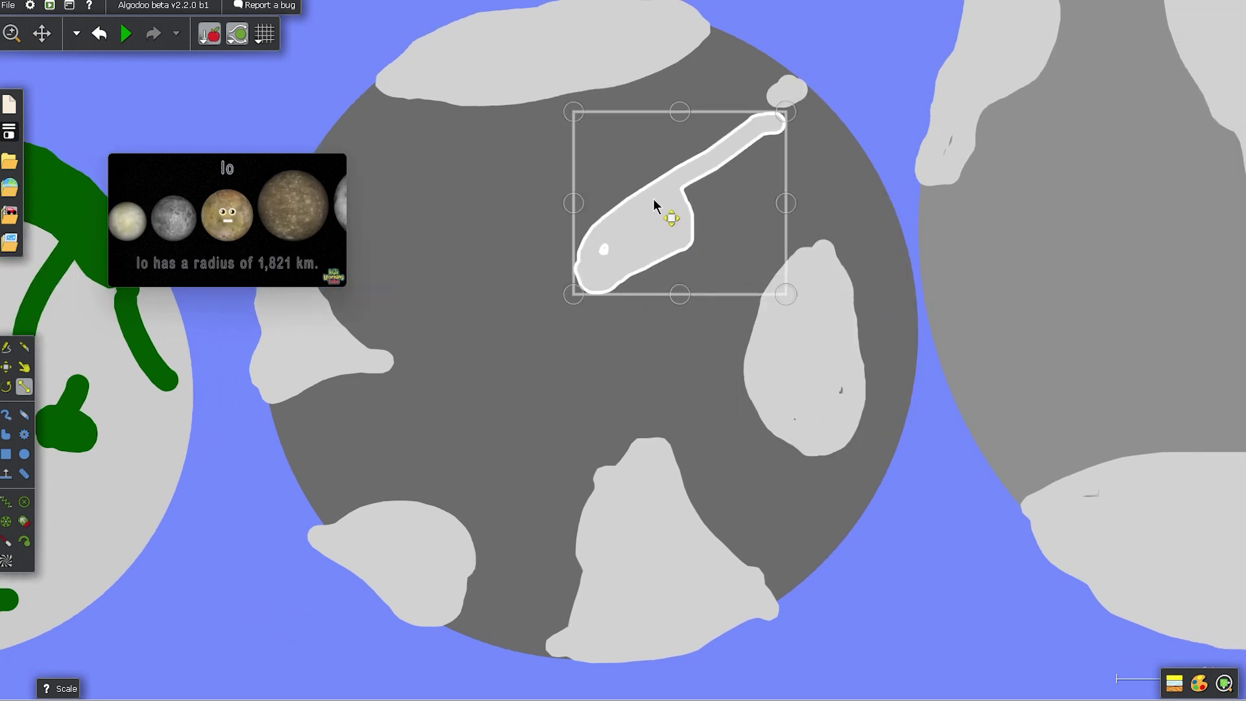
drag(653, 199, 624, 216)
drag(509, 84, 493, 120)
drag(307, 330, 384, 327)
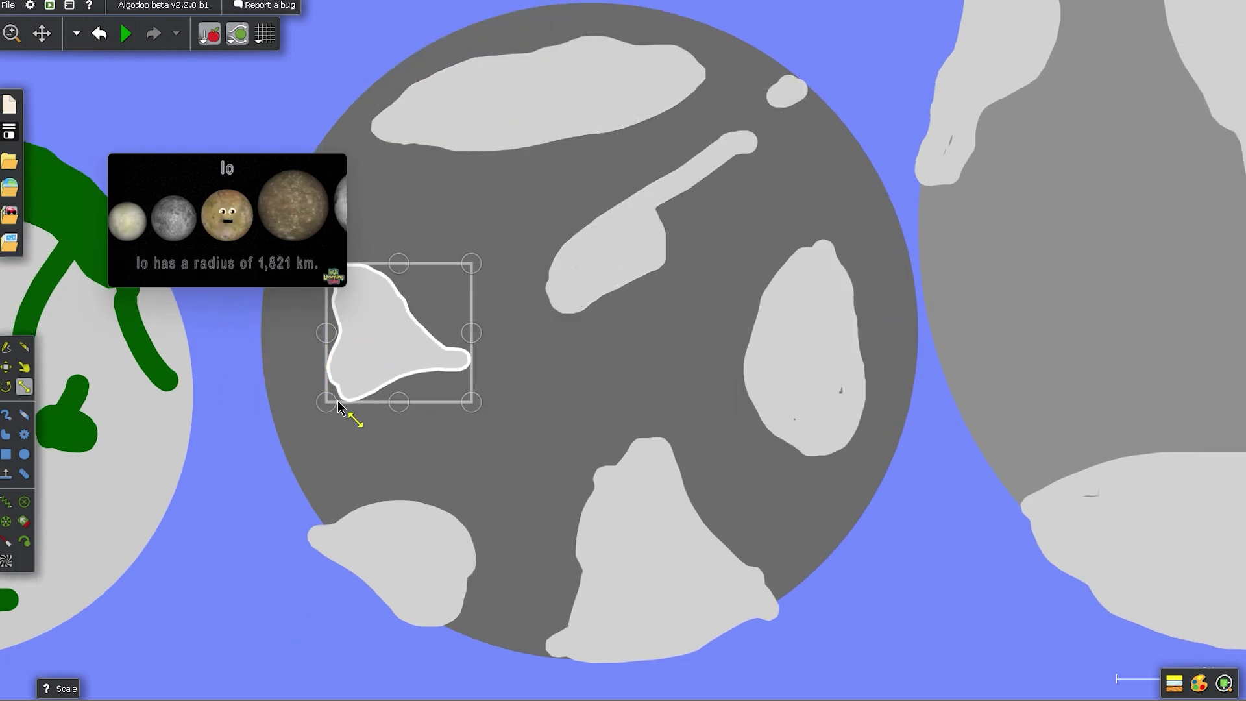
drag(383, 585, 417, 524)
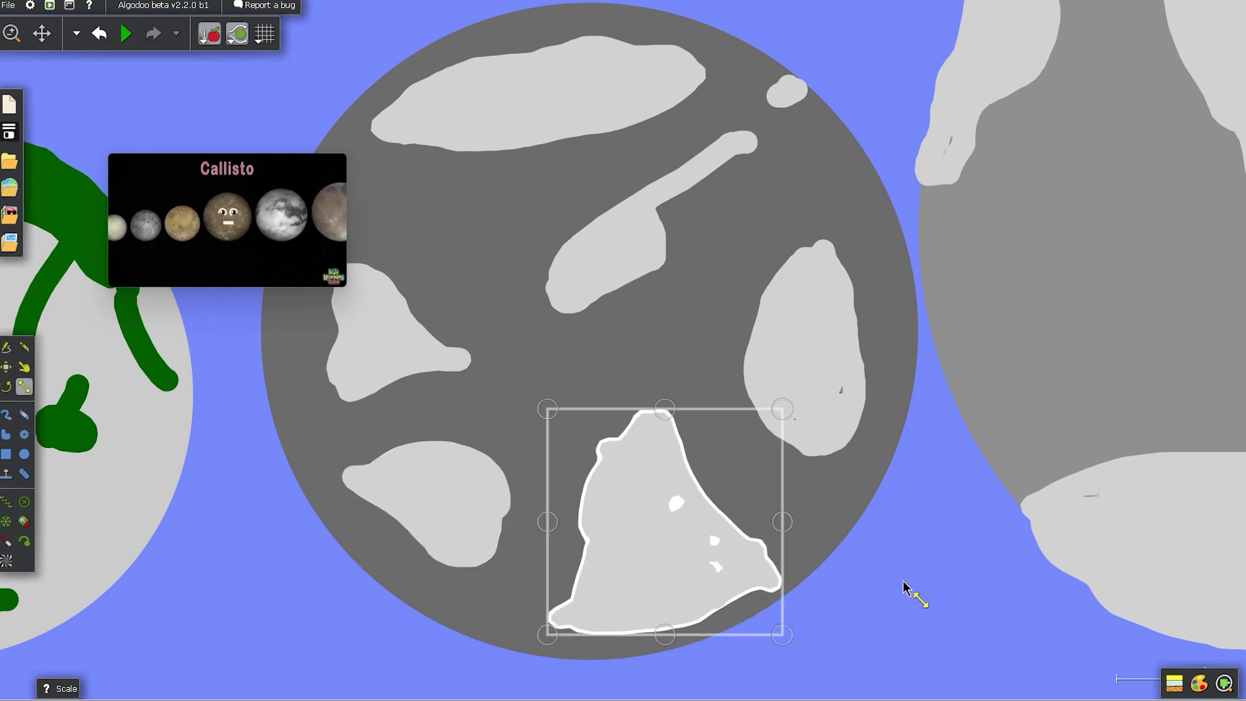
Step: Reposition the next gray moon's body and gather its pale patches inward, with the wide oval one below the others
drag(903, 580, 209, 639)
scroll(655, 423, down, 1)
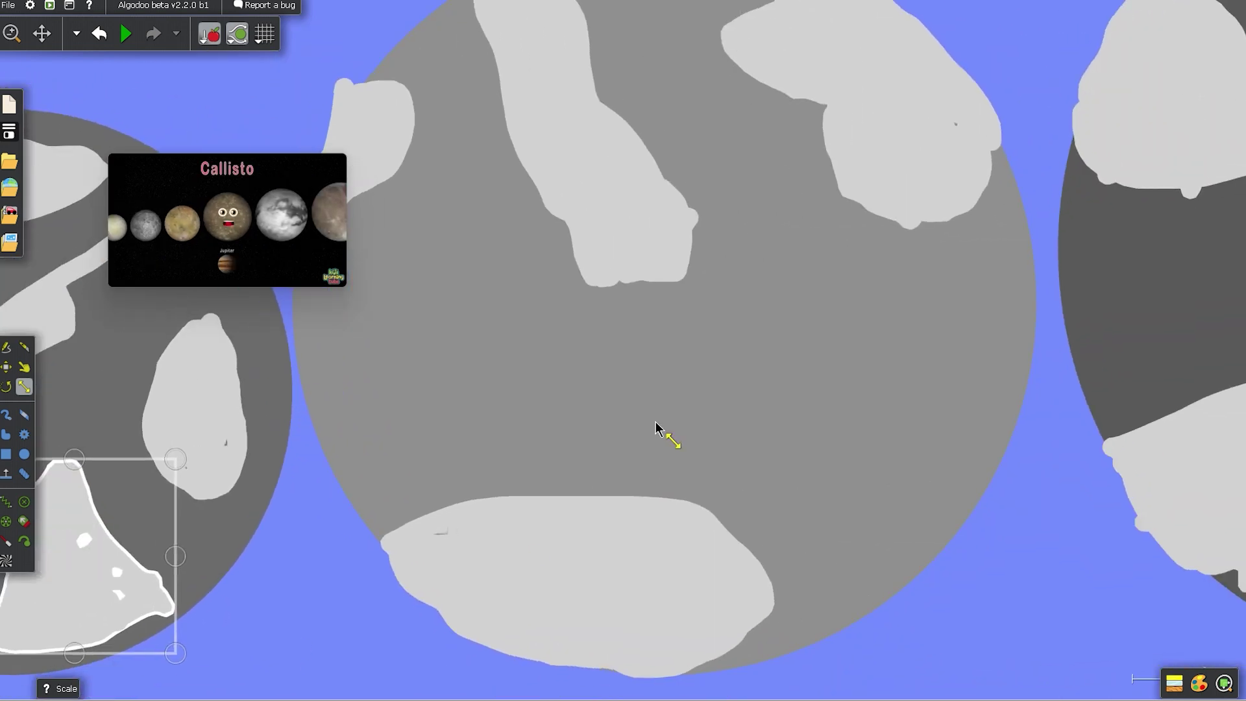
scroll(659, 428, down, 3)
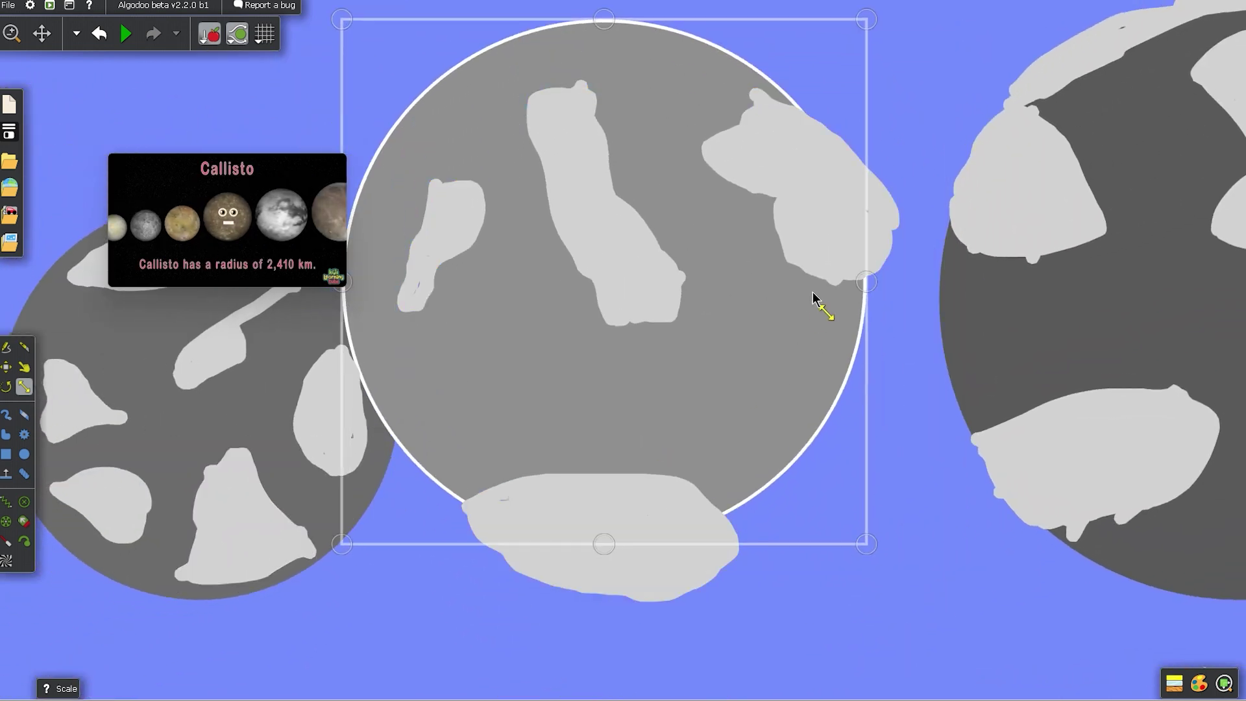
drag(908, 317, 902, 355)
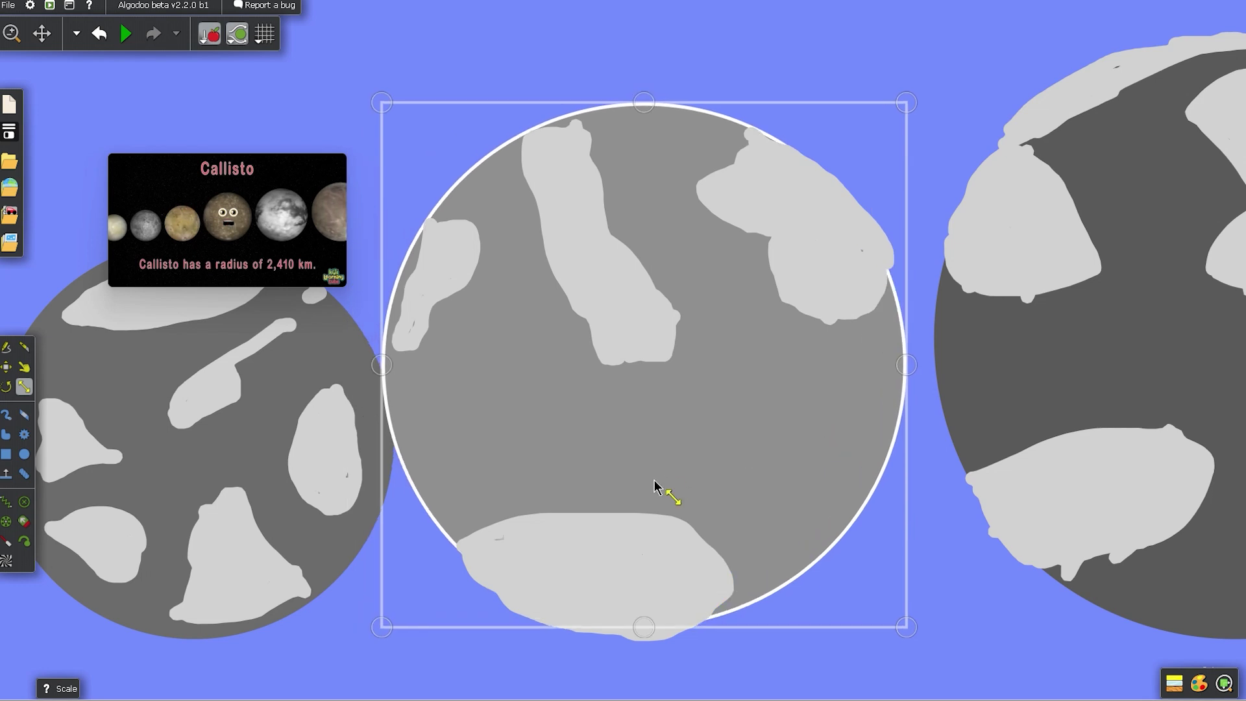
drag(641, 531, 620, 354)
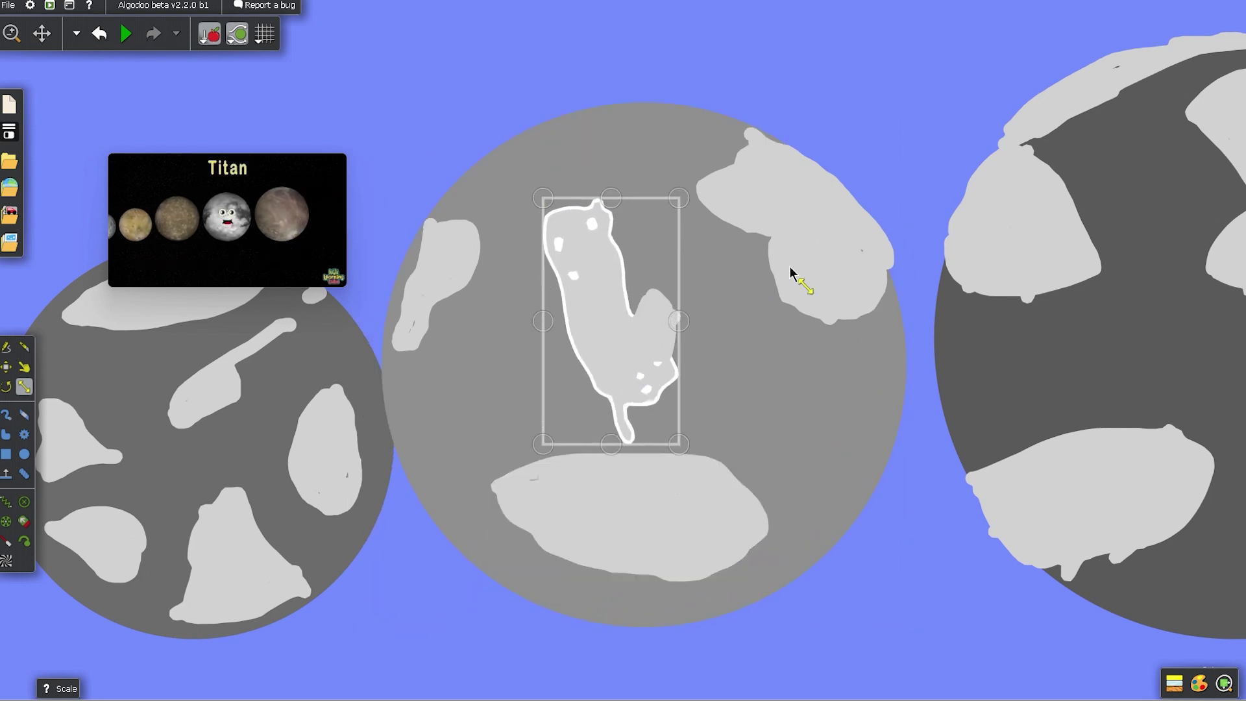
drag(790, 271, 505, 268)
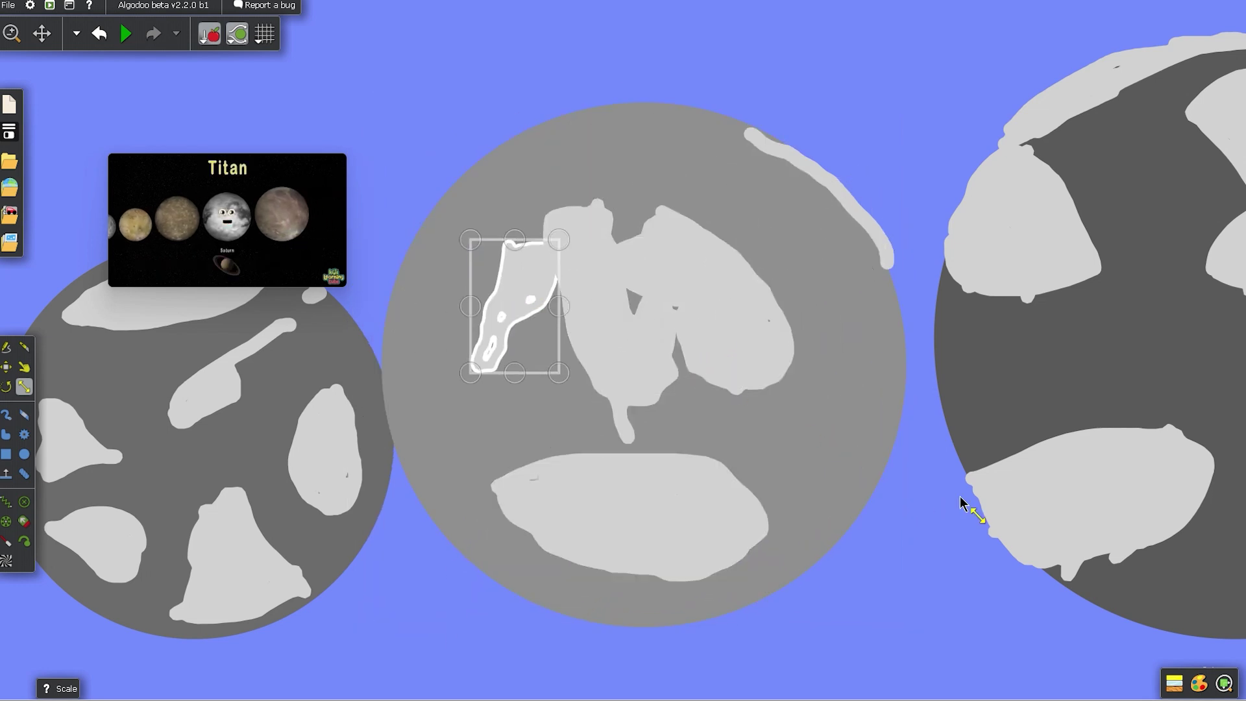
Step: Rearrange the largest moon at the end of the lineup by moving its big pale patch and curved band inward and nudging its body
drag(955, 581, 362, 617)
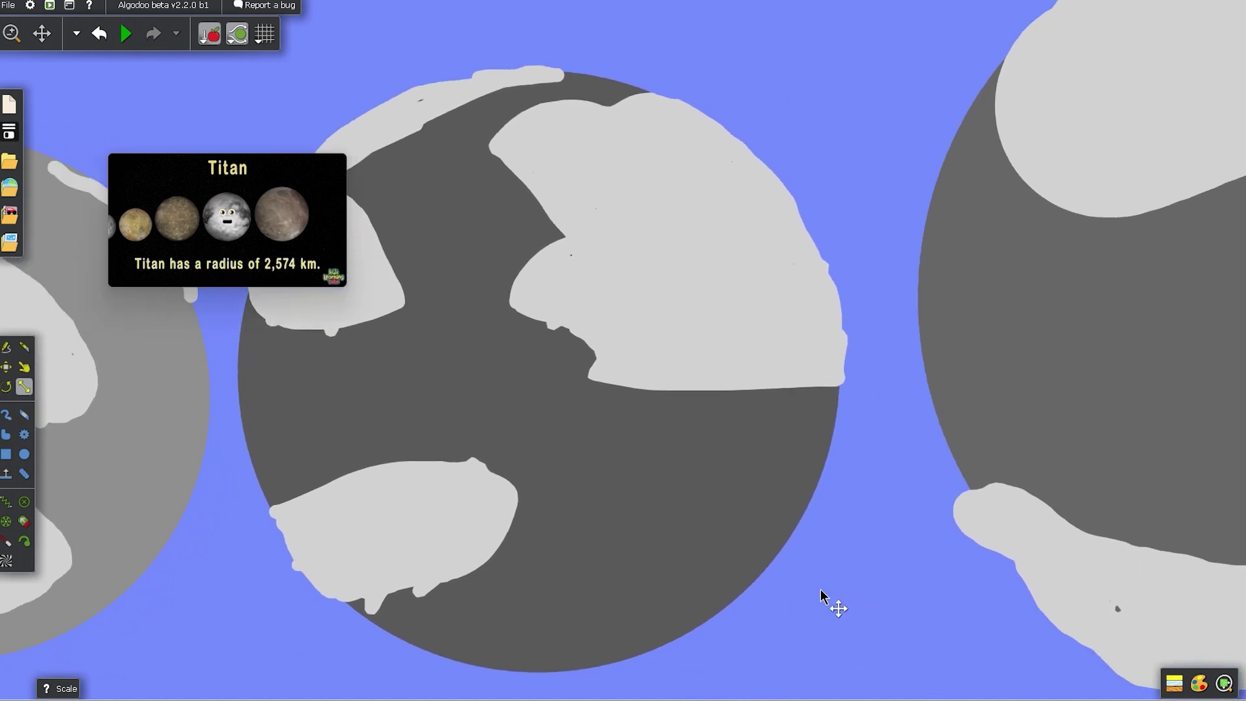
drag(826, 597, 834, 540)
drag(993, 620, 487, 617)
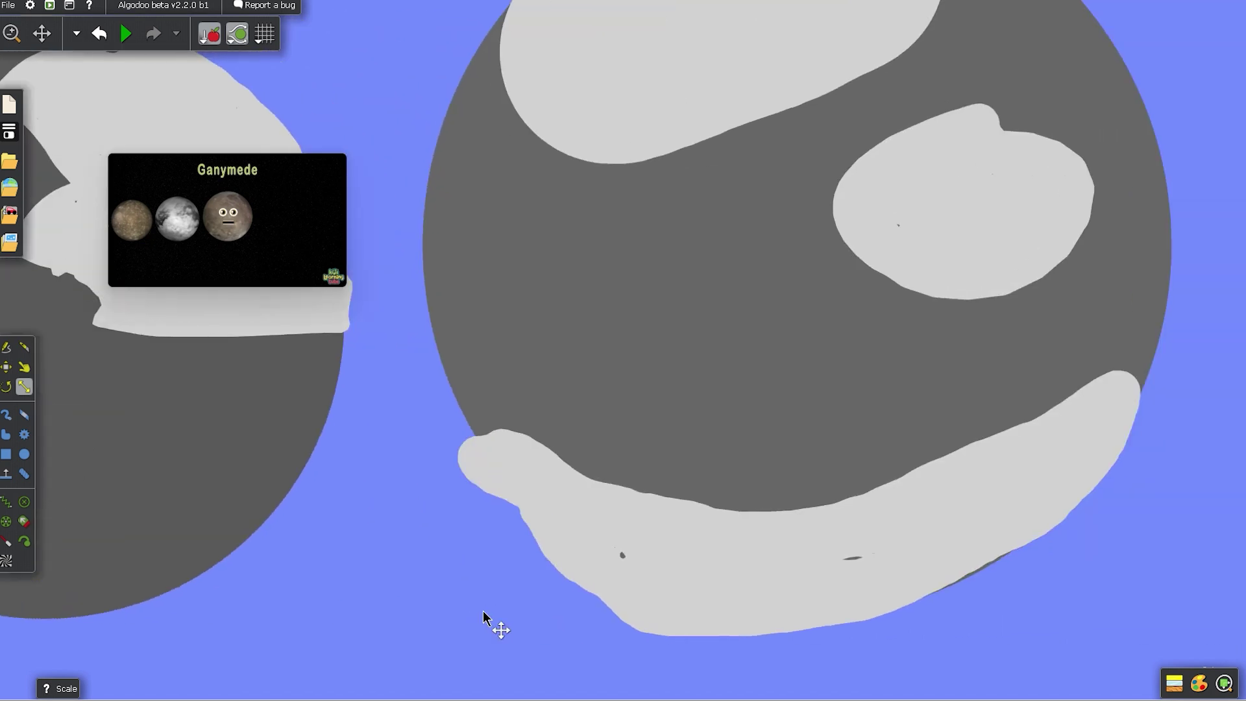
scroll(832, 379, down, 4)
drag(647, 157, 673, 247)
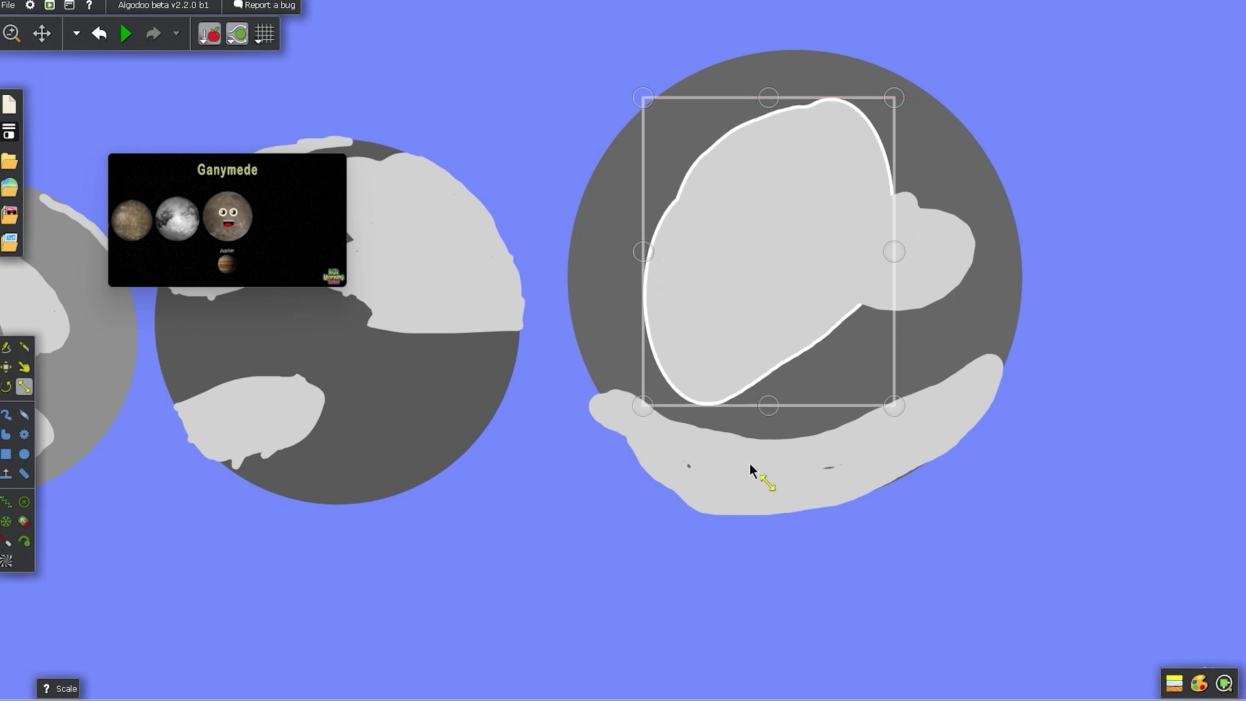
drag(770, 433, 770, 418)
scroll(527, 512, down, 2)
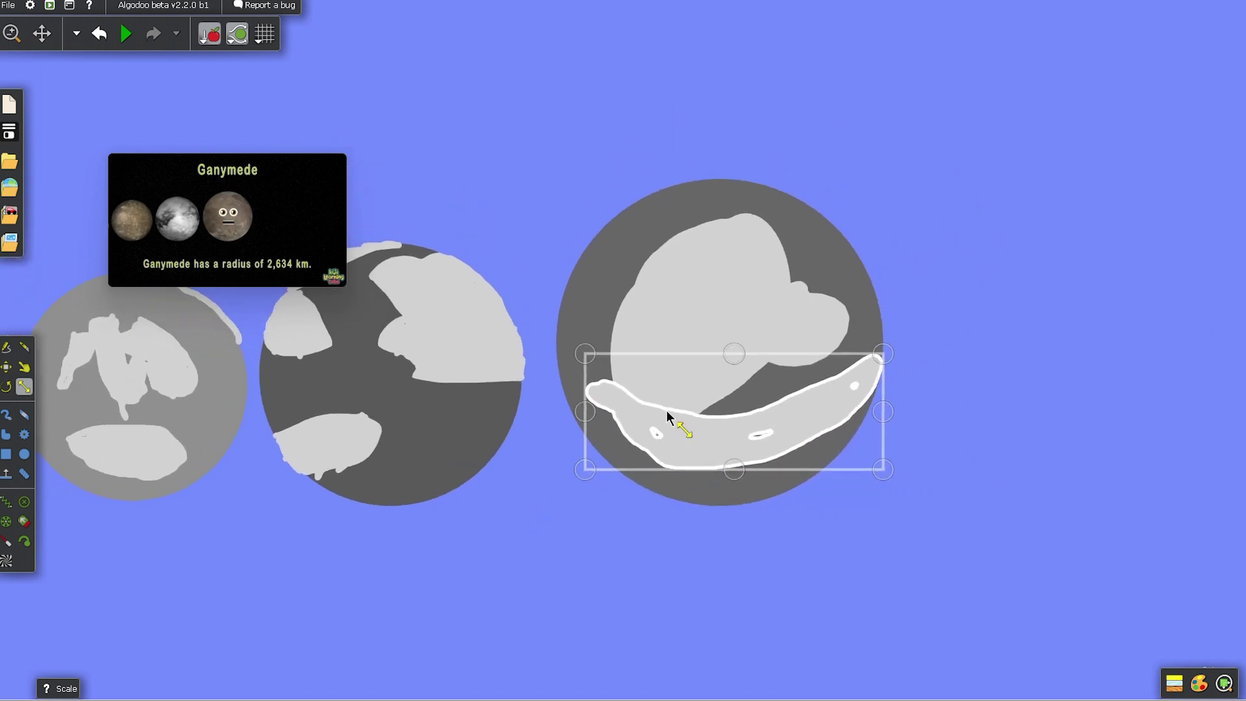
drag(642, 224, 708, 214)
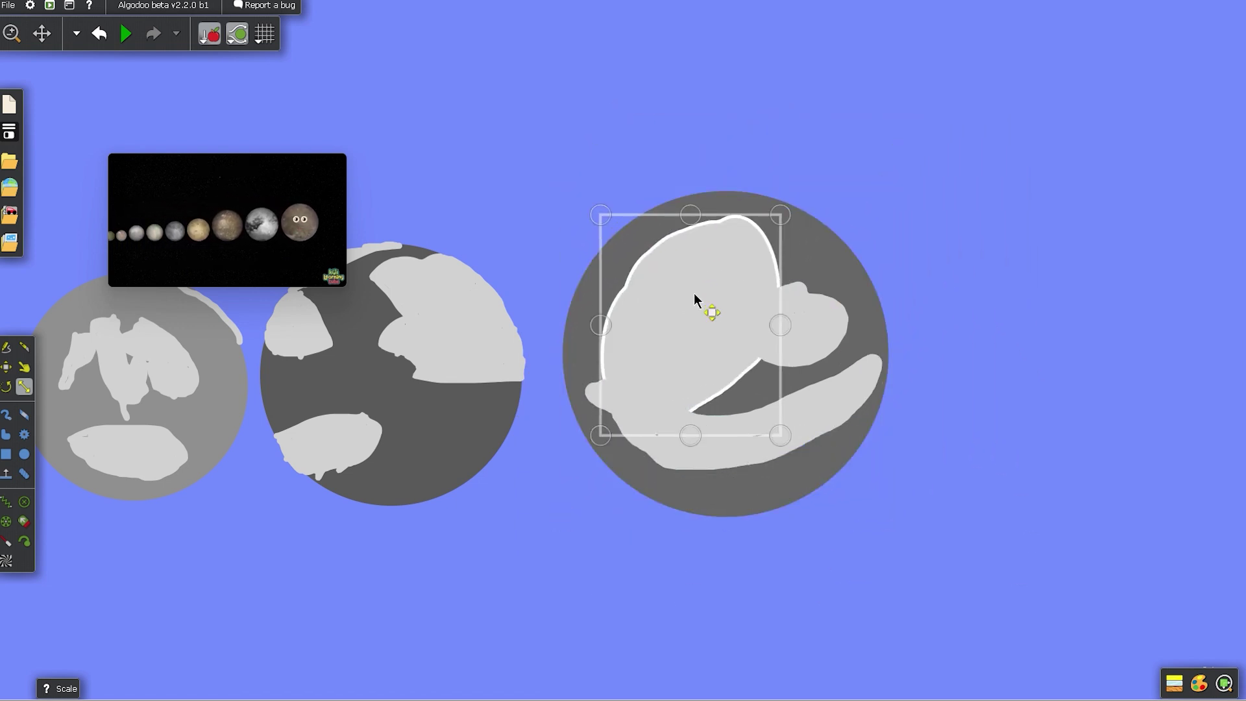